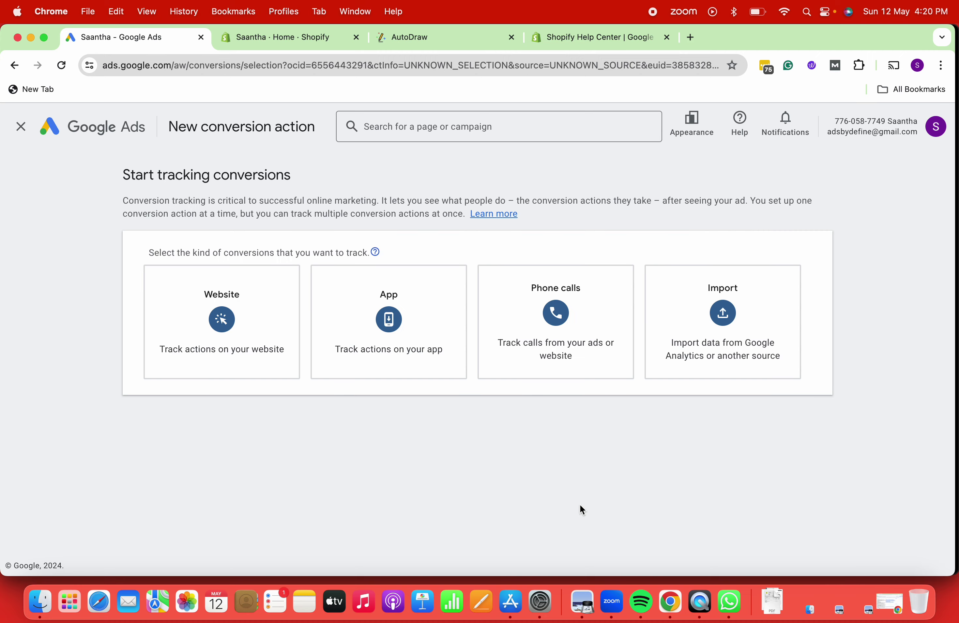
Step: Start a website conversion action and scan the domain saantha.com
{"action": "left_click", "coordinate": [202, 291]}
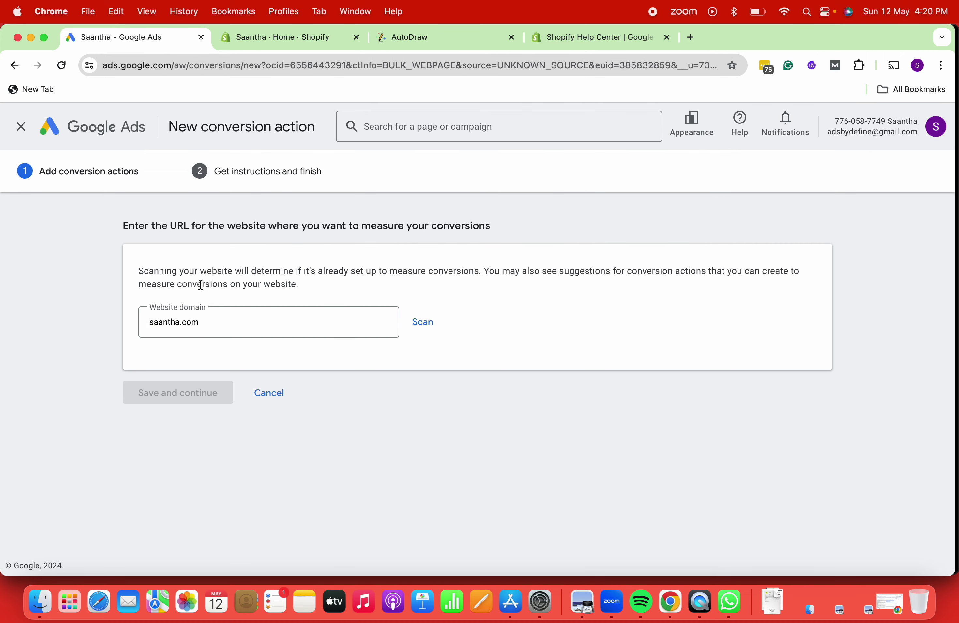
{"action": "left_click", "coordinate": [251, 325]}
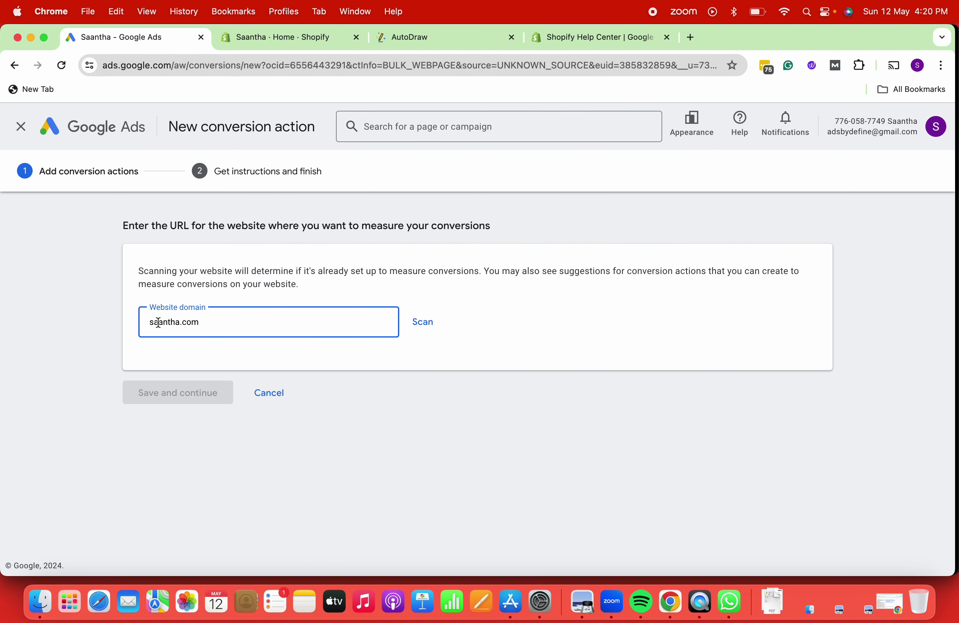
{"action": "left_click", "coordinate": [419, 328]}
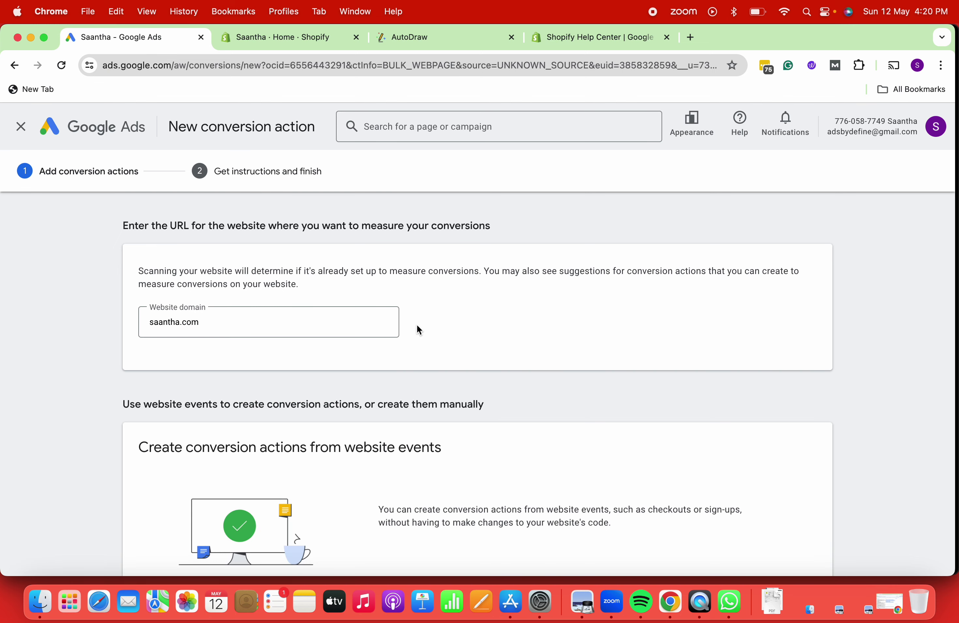
Step: Add a conversion action manually using code and set its goal category to Purchase
{"action": "scroll", "coordinate": [417, 324], "scroll_direction": "down", "scroll_amount": 4}
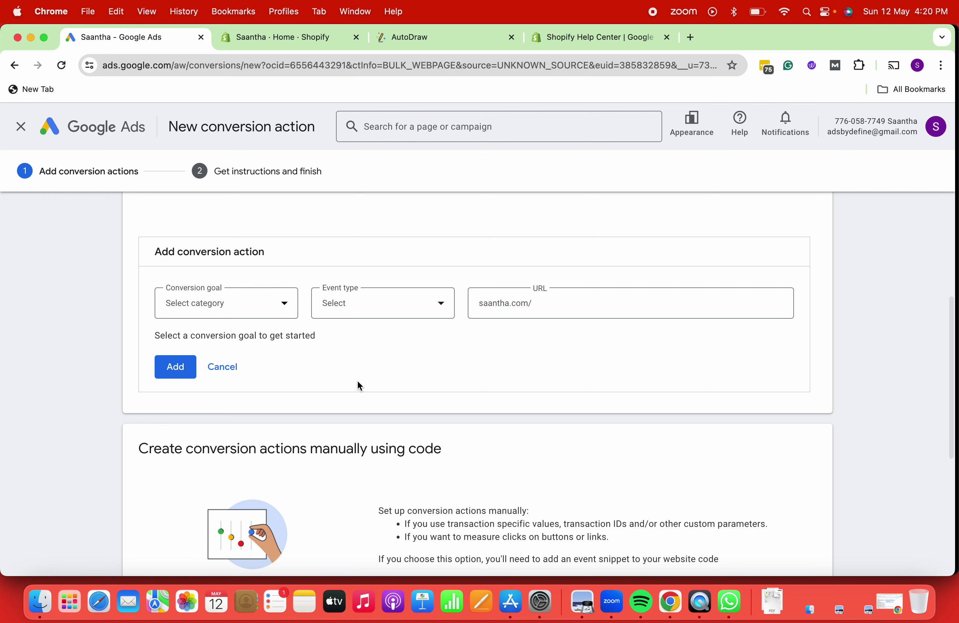
{"action": "scroll", "coordinate": [358, 380], "scroll_direction": "down", "scroll_amount": 4}
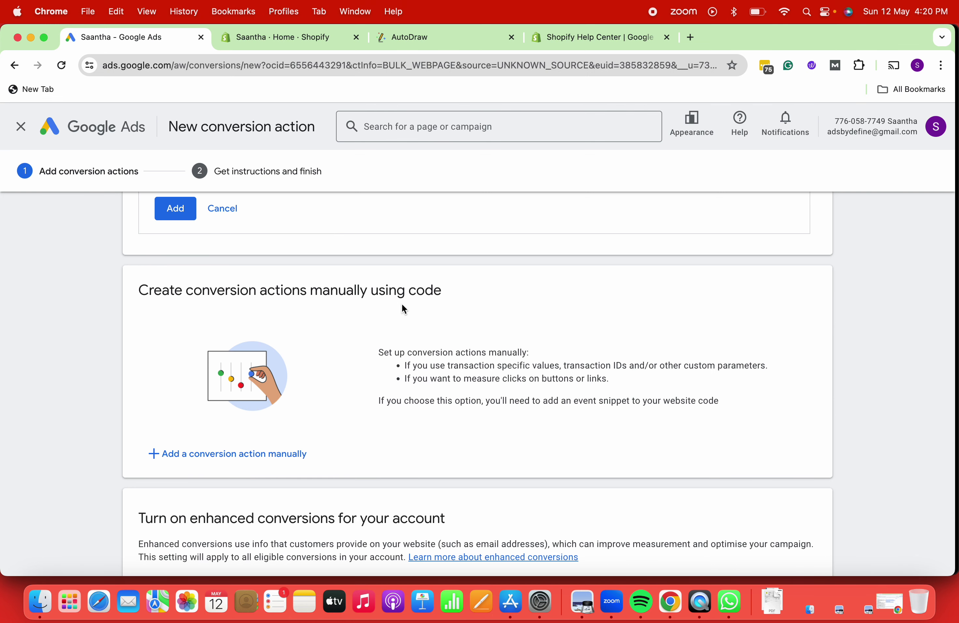
{"action": "scroll", "coordinate": [188, 298], "scroll_direction": "up", "scroll_amount": 5}
{"action": "scroll", "coordinate": [188, 300], "scroll_direction": "down", "scroll_amount": 4}
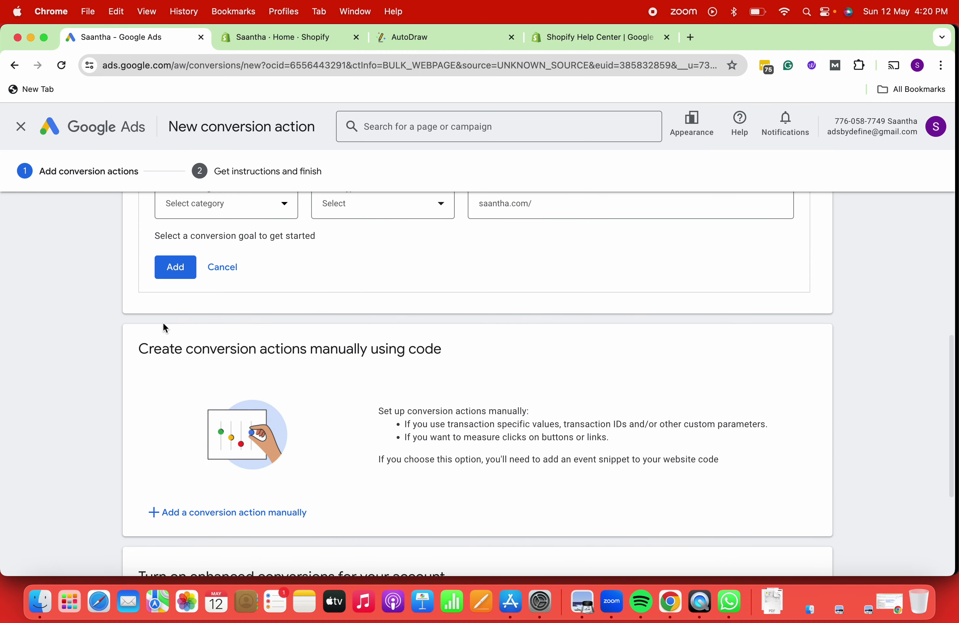
{"action": "scroll", "coordinate": [270, 348], "scroll_direction": "down", "scroll_amount": 2}
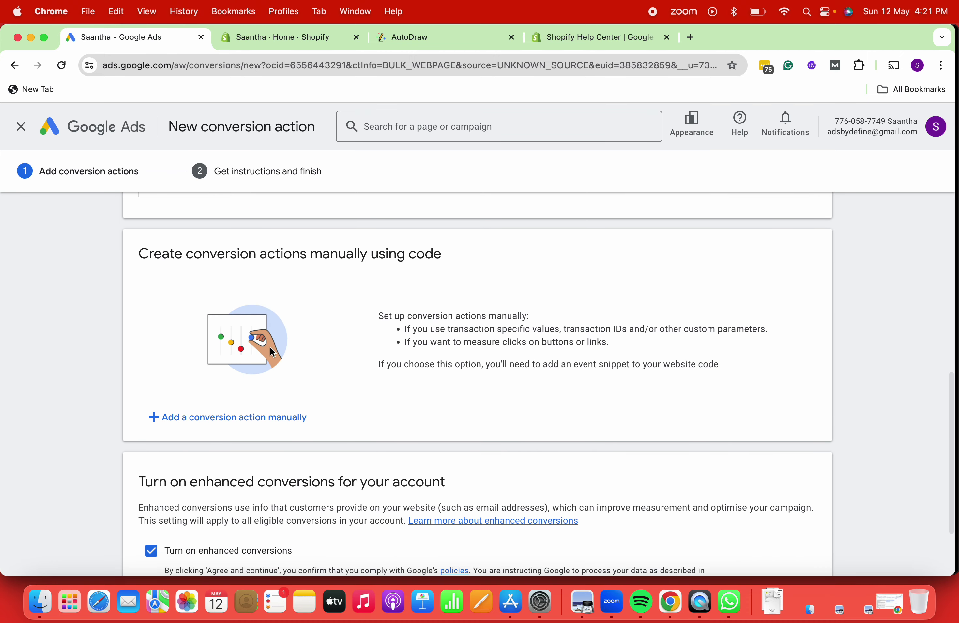
{"action": "left_click", "coordinate": [216, 419]}
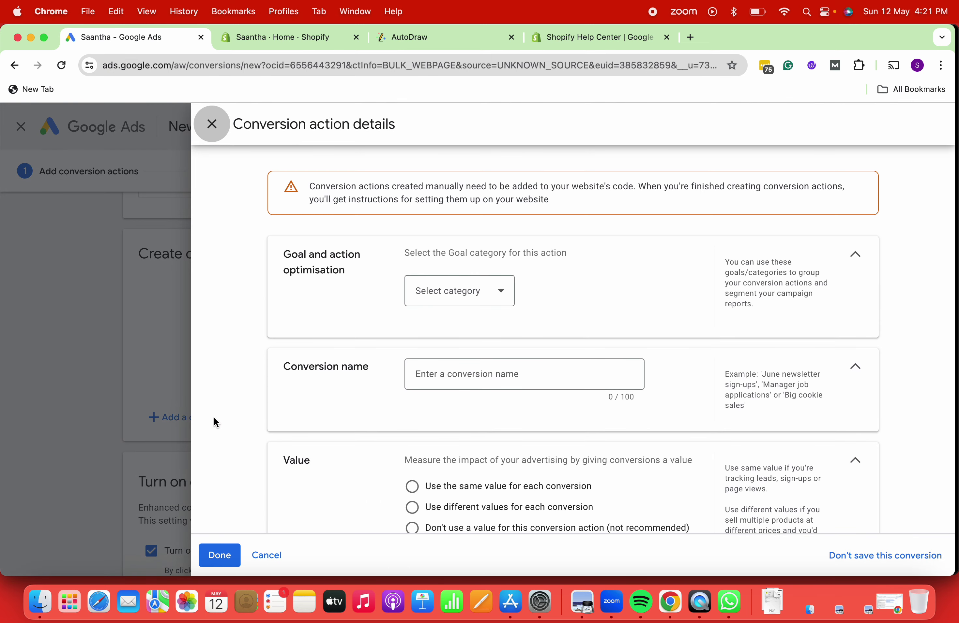
{"action": "left_click", "coordinate": [425, 294]}
{"action": "left_click", "coordinate": [425, 319]}
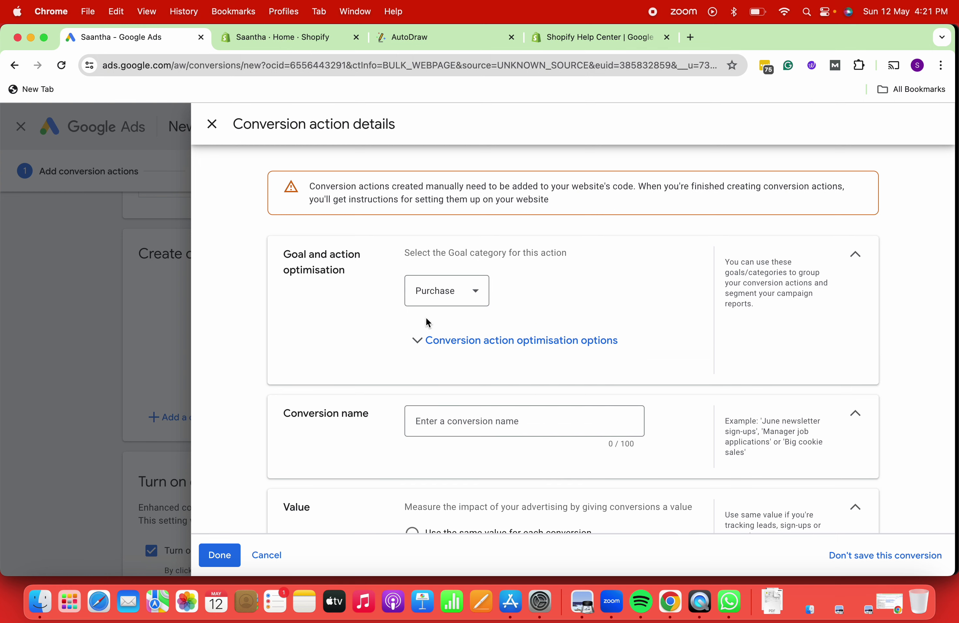
Step: Name the conversion action Purchase
{"action": "scroll", "coordinate": [426, 317], "scroll_direction": "down", "scroll_amount": 3}
{"action": "scroll", "coordinate": [523, 316], "scroll_direction": "down", "scroll_amount": 1}
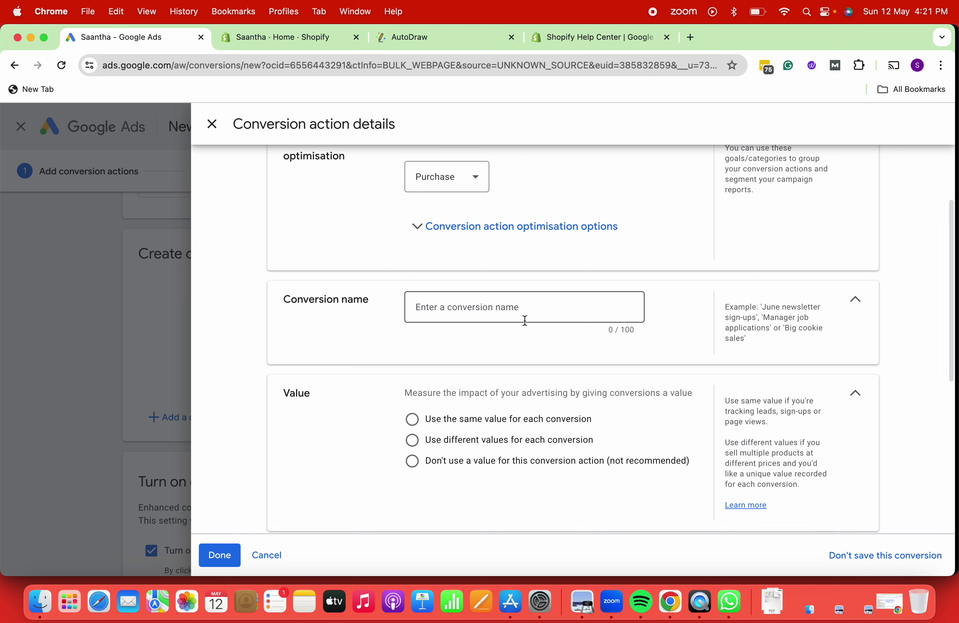
{"action": "left_click", "coordinate": [432, 290]}
{"action": "type", "text": "Pu"}
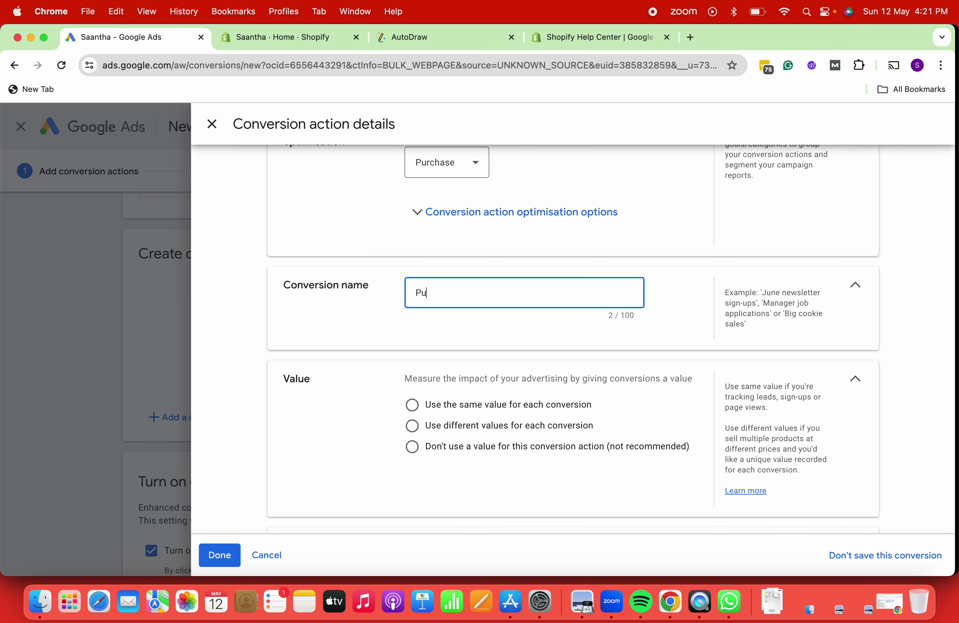
{"action": "type", "text": "rchase"}
{"action": "left_click", "coordinate": [346, 309]}
Step: Set the conversion value to use different values for each conversion
{"action": "scroll", "coordinate": [346, 308], "scroll_direction": "down", "scroll_amount": 5}
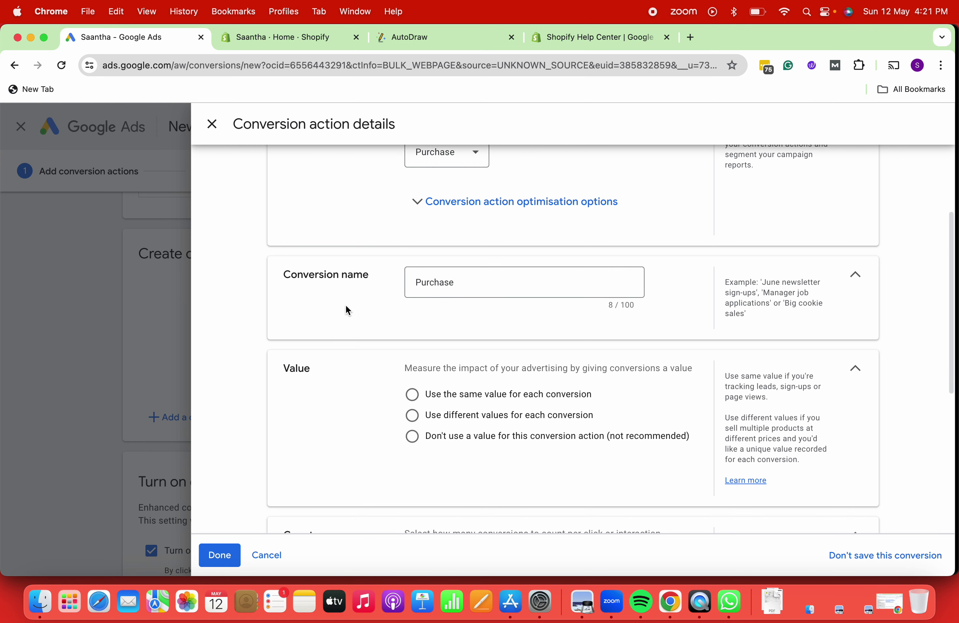
{"action": "left_click", "coordinate": [416, 305]}
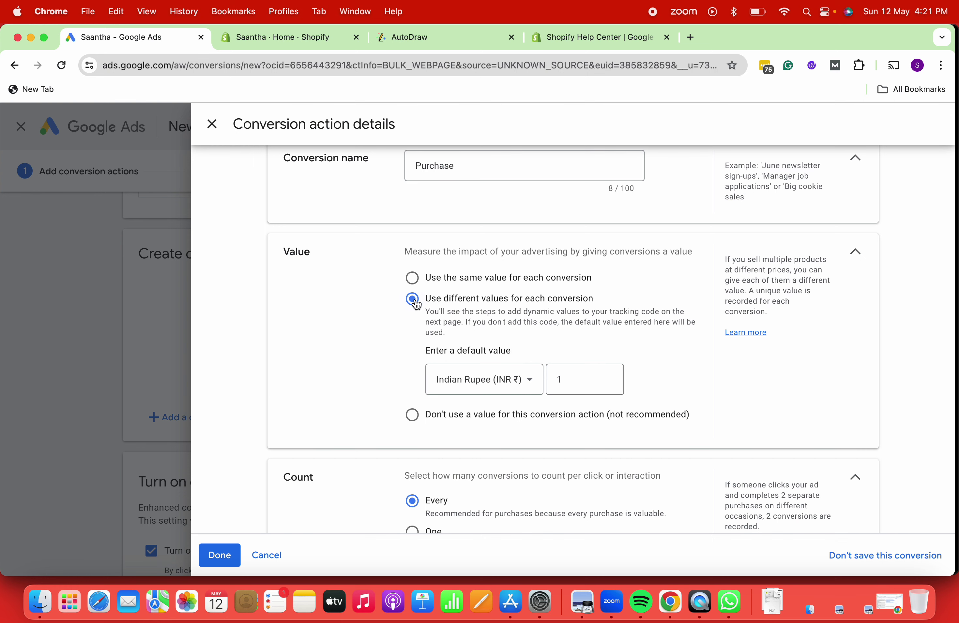
{"action": "scroll", "coordinate": [381, 392], "scroll_direction": "down", "scroll_amount": 5}
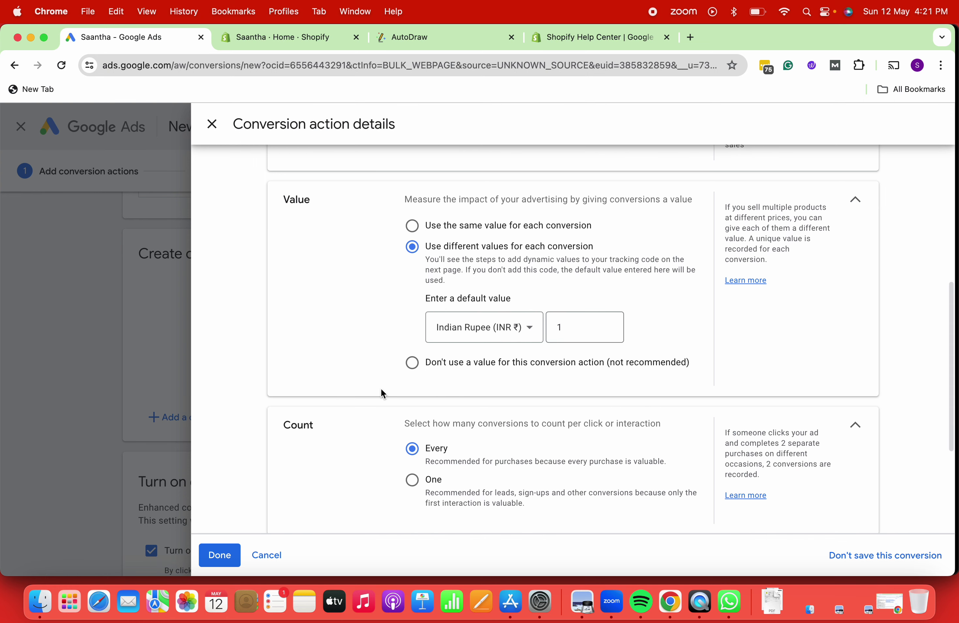
{"action": "scroll", "coordinate": [380, 389], "scroll_direction": "down", "scroll_amount": 3}
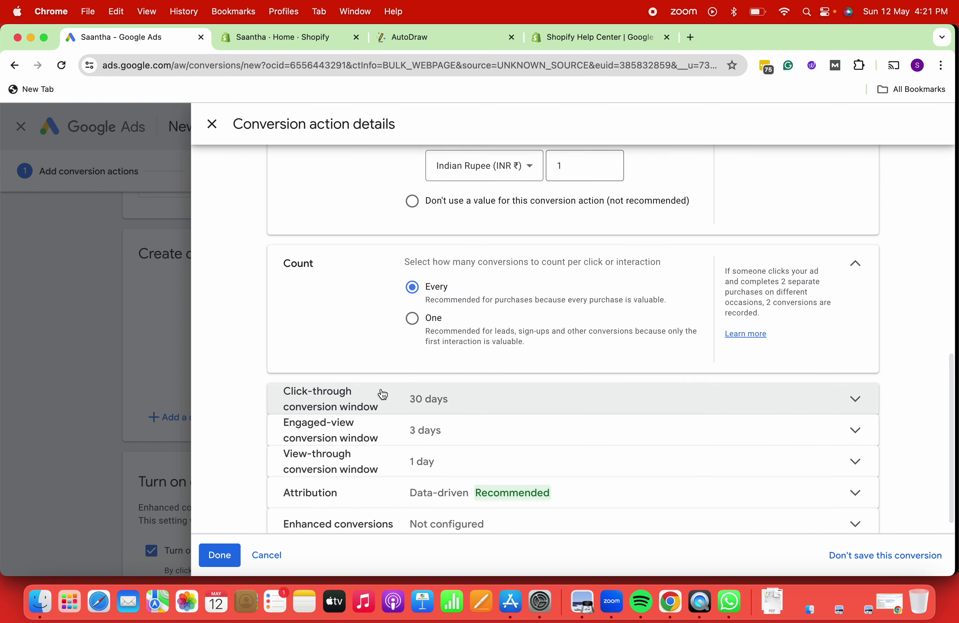
Step: Finish the conversion action details, then agree and continue with enhanced conversions turned on
{"action": "left_click", "coordinate": [225, 557]}
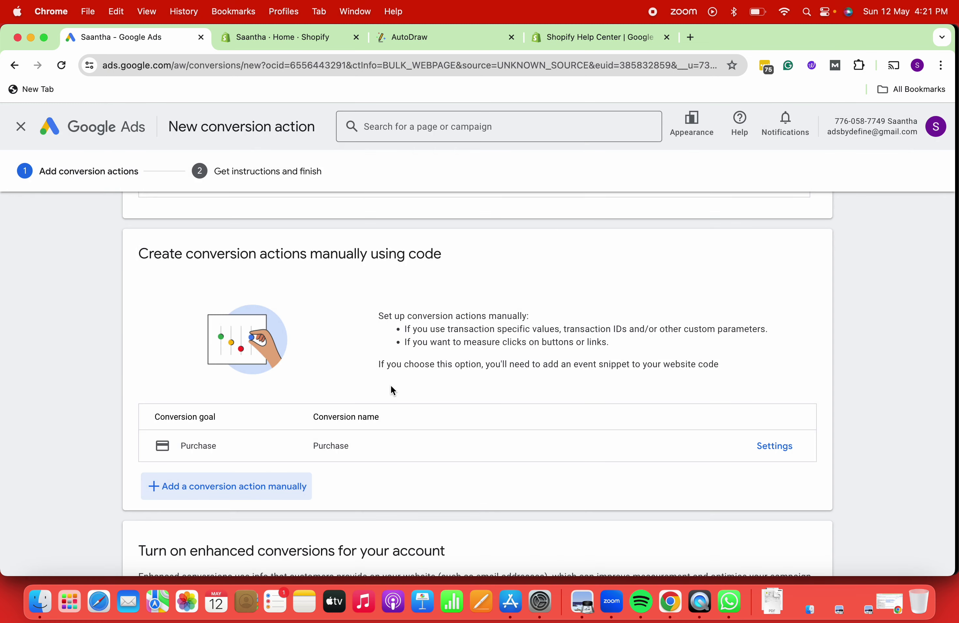
{"action": "scroll", "coordinate": [391, 388], "scroll_direction": "down", "scroll_amount": 5}
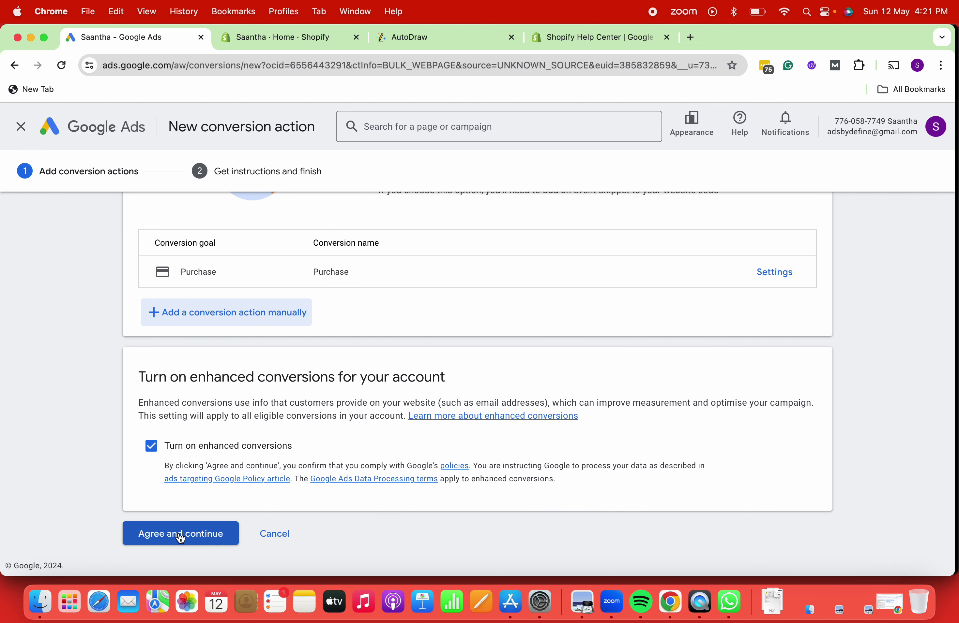
{"action": "left_click", "coordinate": [181, 534]}
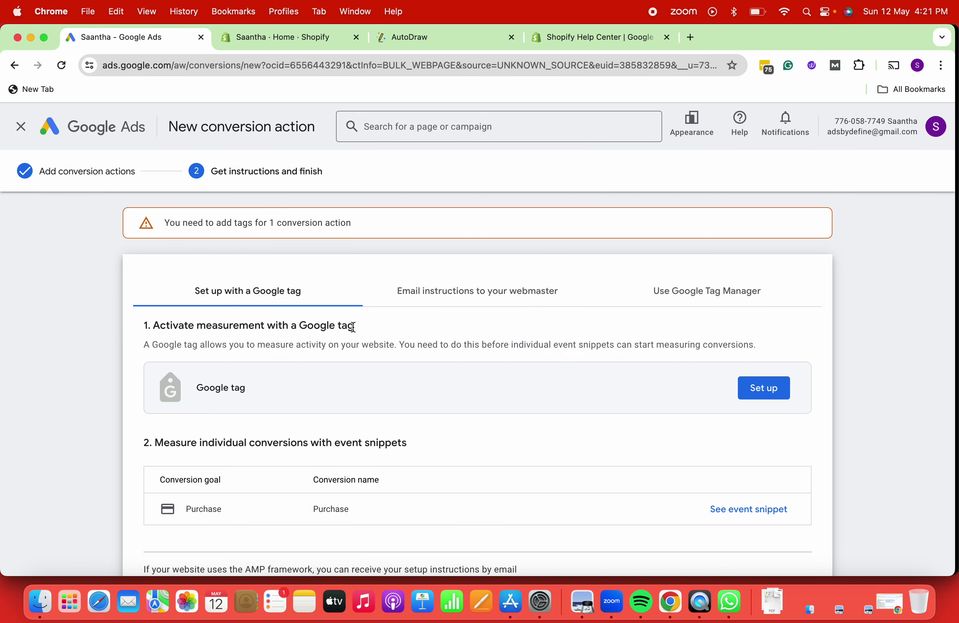
Step: Set up the Google tag with manual installation and copy its code snippet
{"action": "scroll", "coordinate": [355, 330], "scroll_direction": "down", "scroll_amount": 3}
{"action": "scroll", "coordinate": [618, 368], "scroll_direction": "up", "scroll_amount": 3}
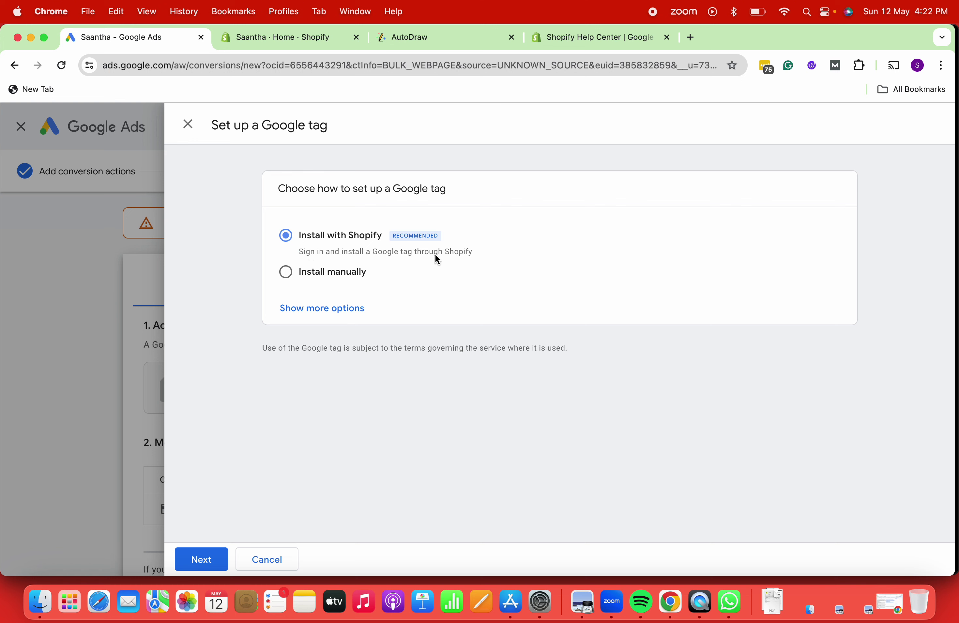
{"action": "left_click", "coordinate": [286, 273]}
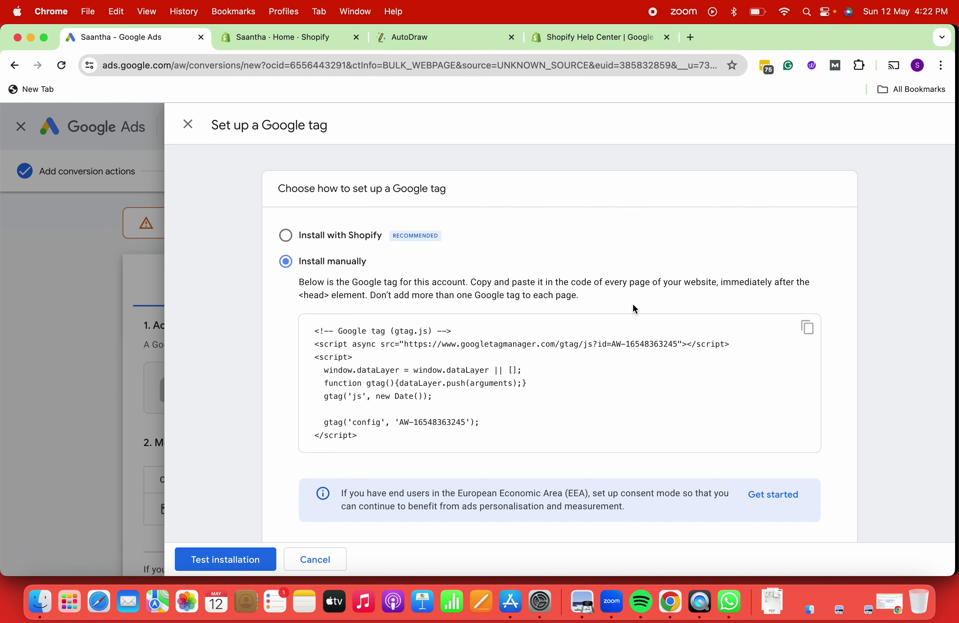
{"action": "left_click", "coordinate": [807, 327]}
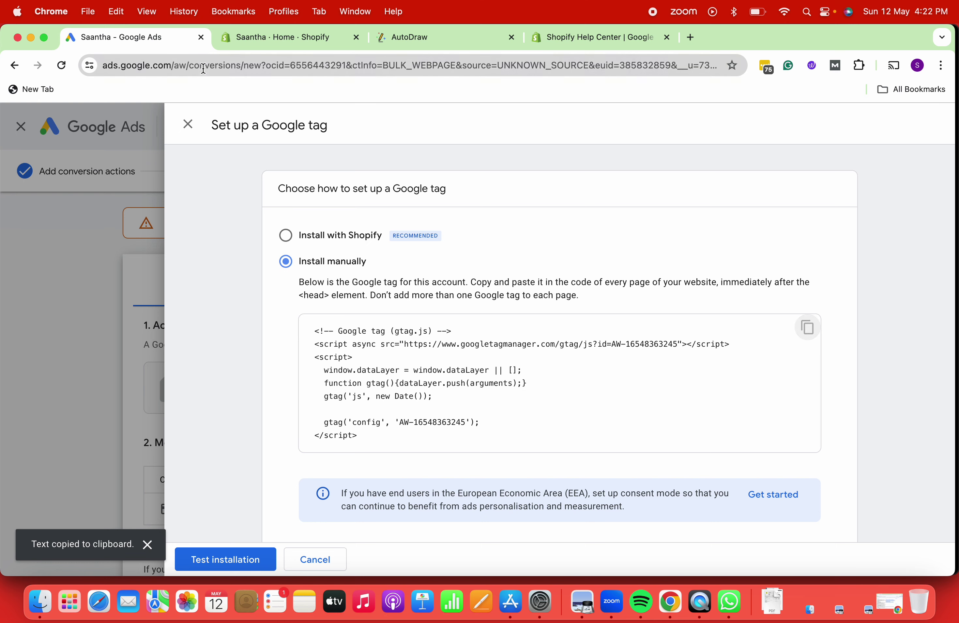
Step: Switch to the Shopify admin and open the code editor for the online store's current theme
{"action": "left_click", "coordinate": [243, 36]}
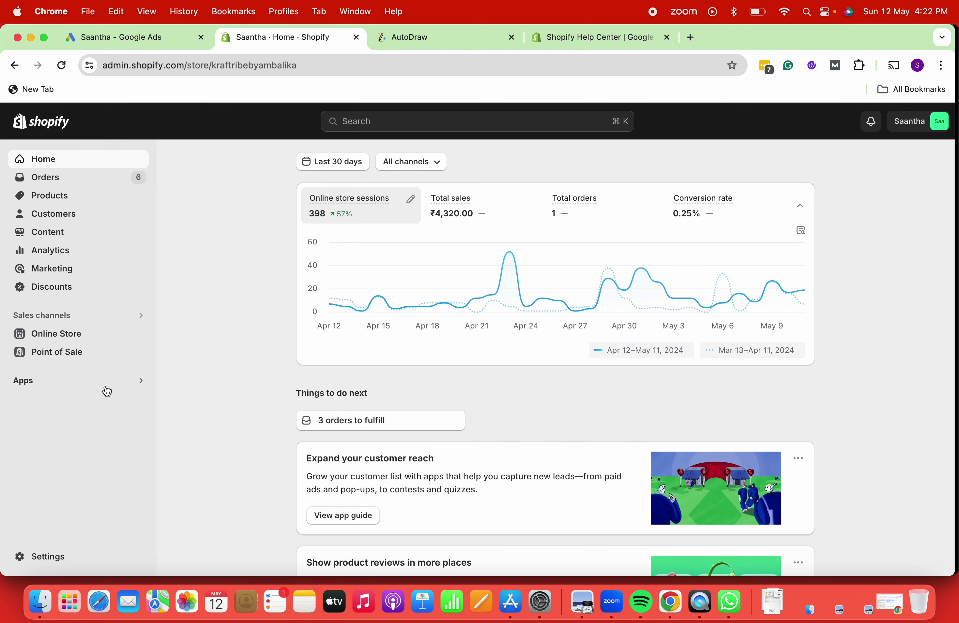
{"action": "left_click", "coordinate": [56, 333]}
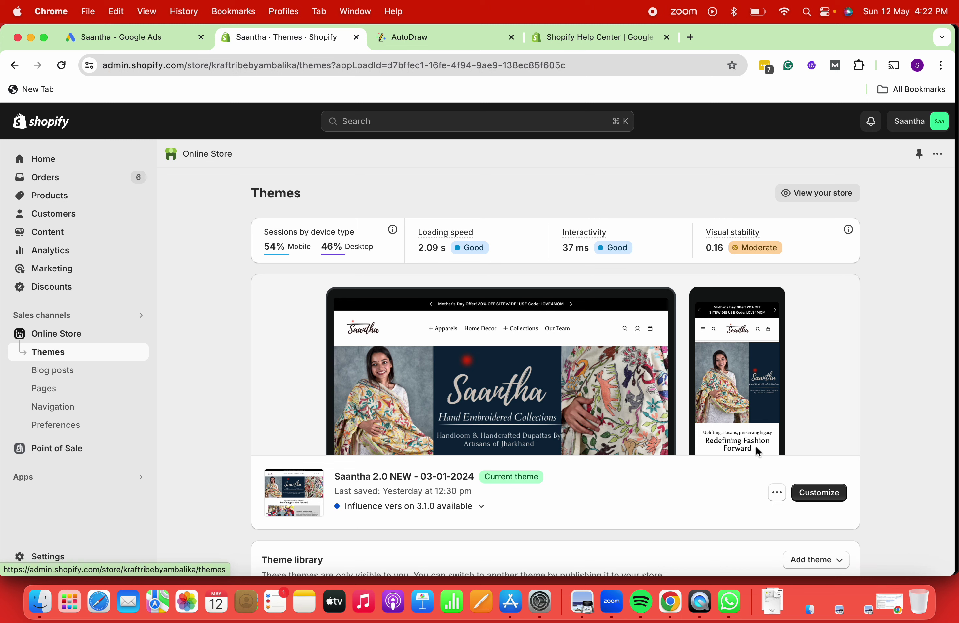
{"action": "left_click", "coordinate": [777, 493]}
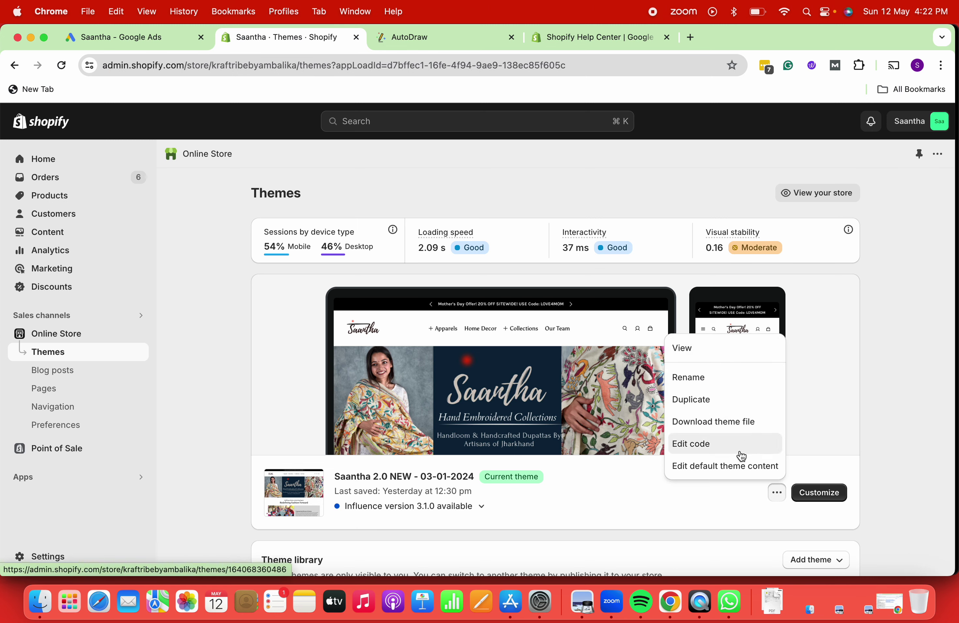
{"action": "left_click", "coordinate": [705, 451]}
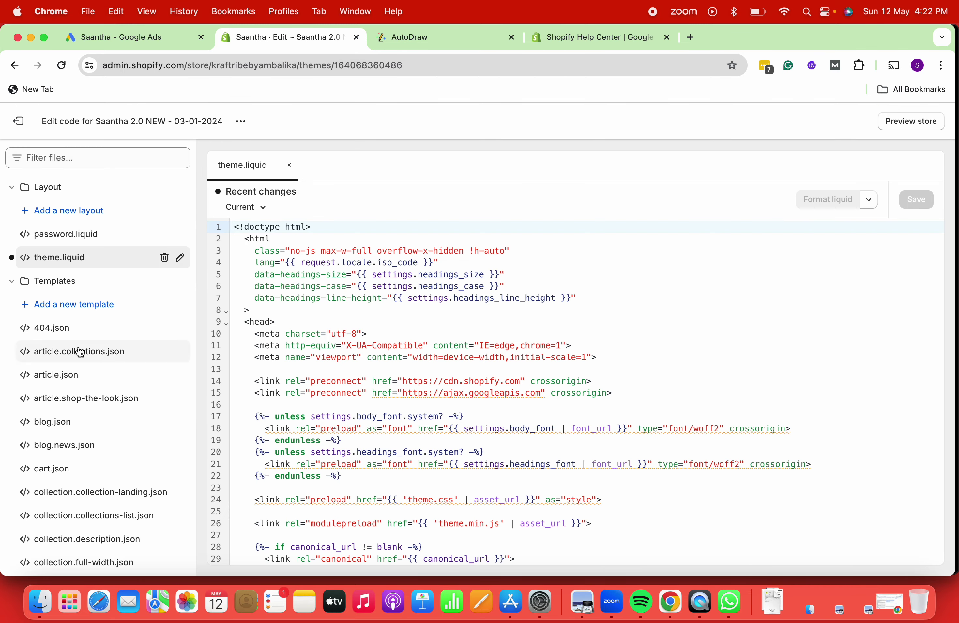
Step: Paste the copied Google tag on a new line directly after the opening <head> tag in theme.liquid and save the file
{"action": "scroll", "coordinate": [328, 328], "scroll_direction": "down", "scroll_amount": 3}
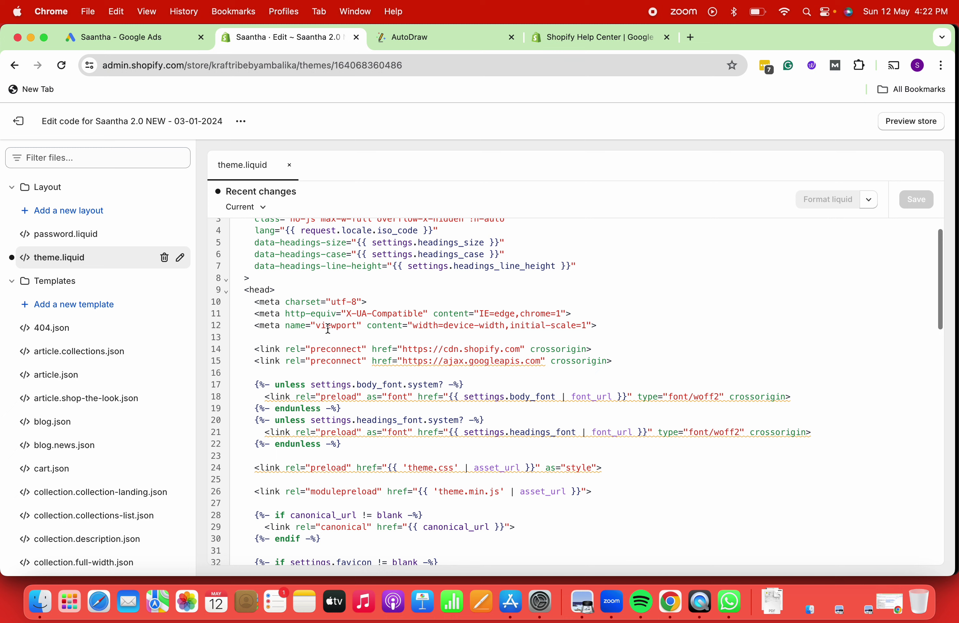
{"action": "scroll", "coordinate": [249, 322], "scroll_direction": "down", "scroll_amount": 2}
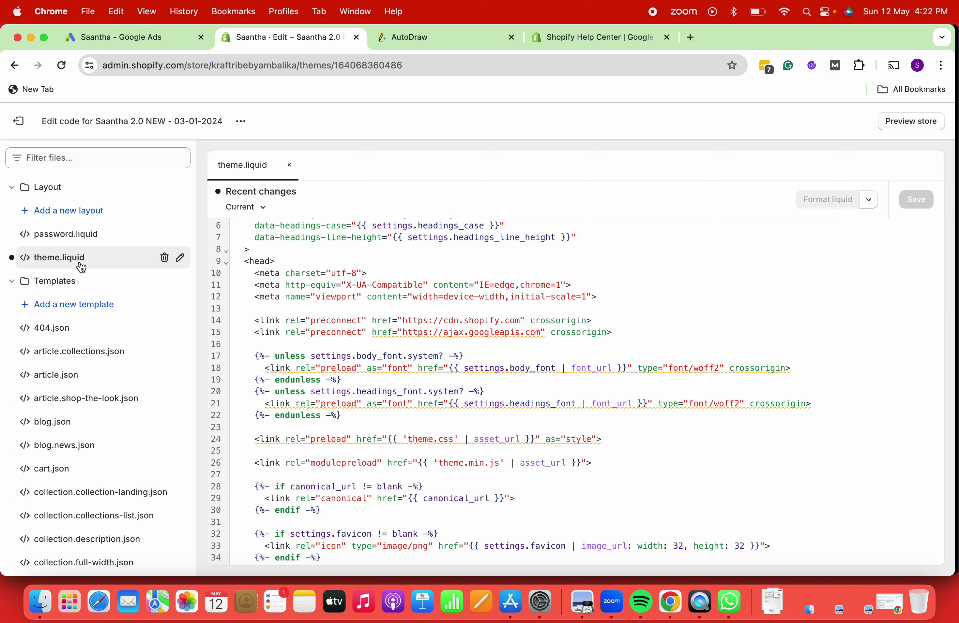
{"action": "left_click", "coordinate": [277, 263]}
{"action": "scroll", "coordinate": [306, 264], "scroll_direction": "up", "scroll_amount": 3}
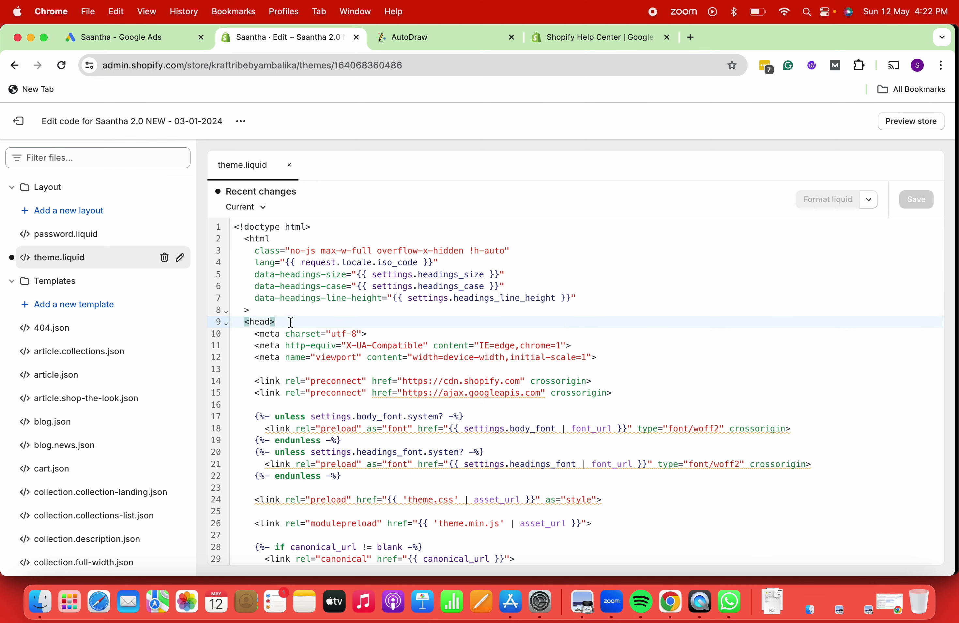
{"action": "key", "text": "Return"}
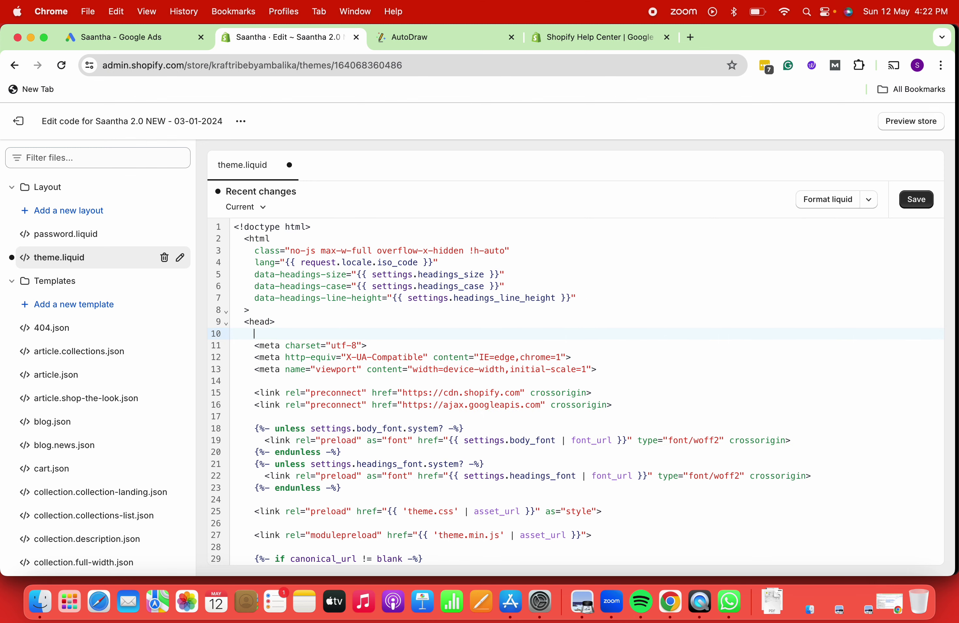
{"action": "key", "text": "super+v"}
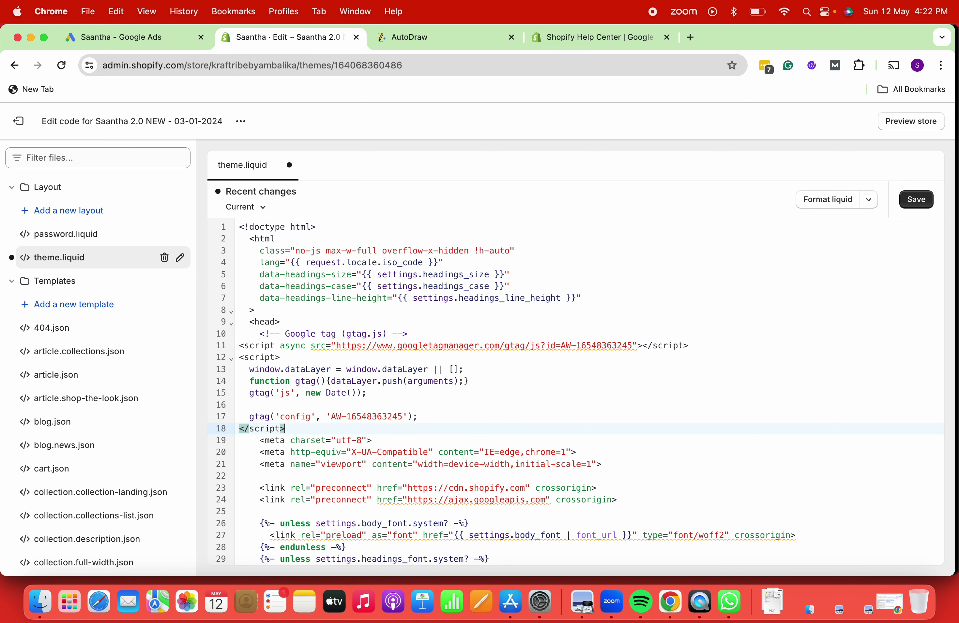
{"action": "left_click", "coordinate": [923, 206]}
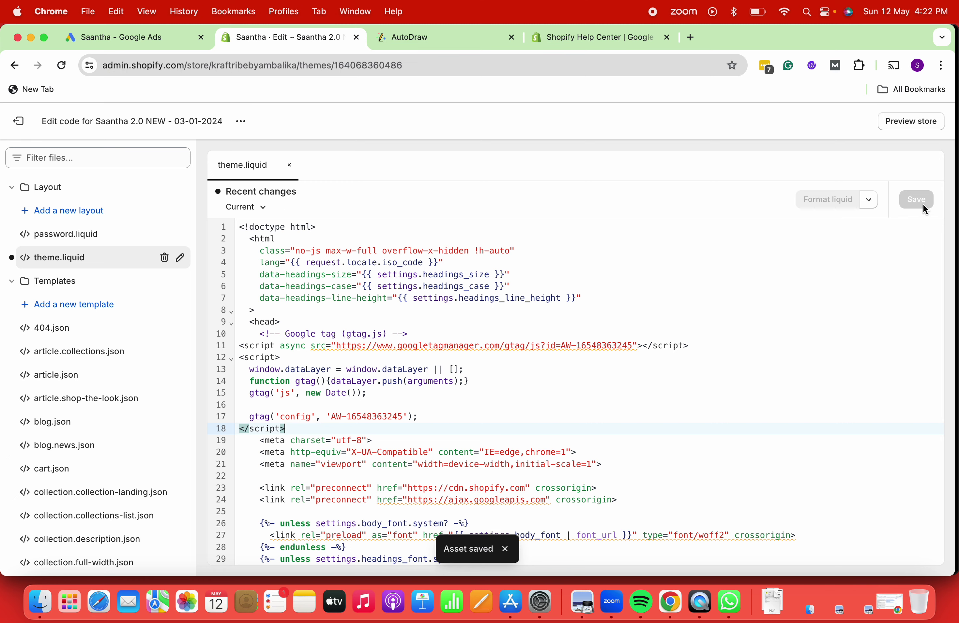
Step: Leave the theme code editor and open the Checkout page of the store settings
{"action": "left_click", "coordinate": [36, 119]}
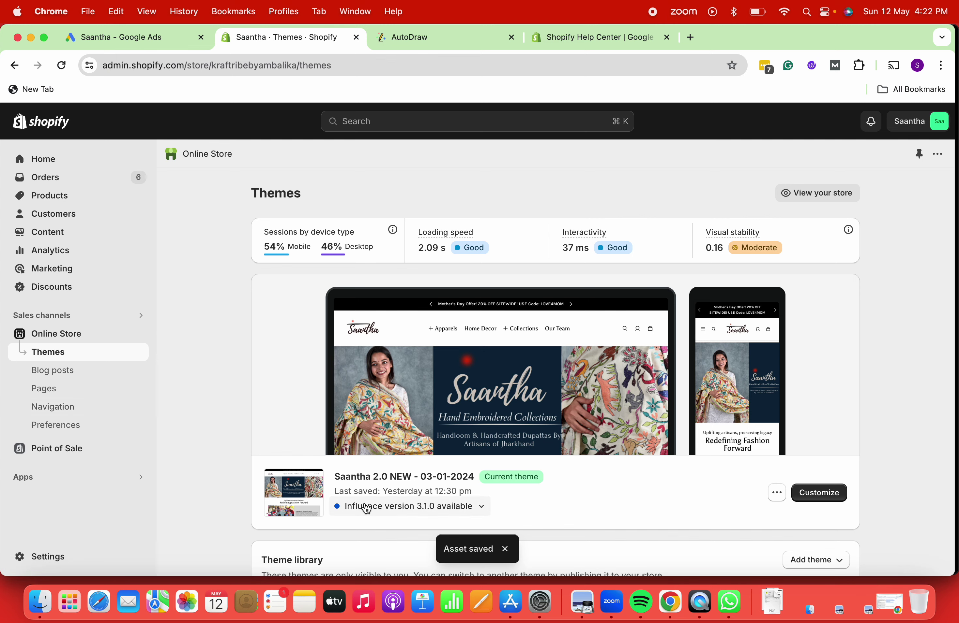
{"action": "left_click", "coordinate": [44, 558]}
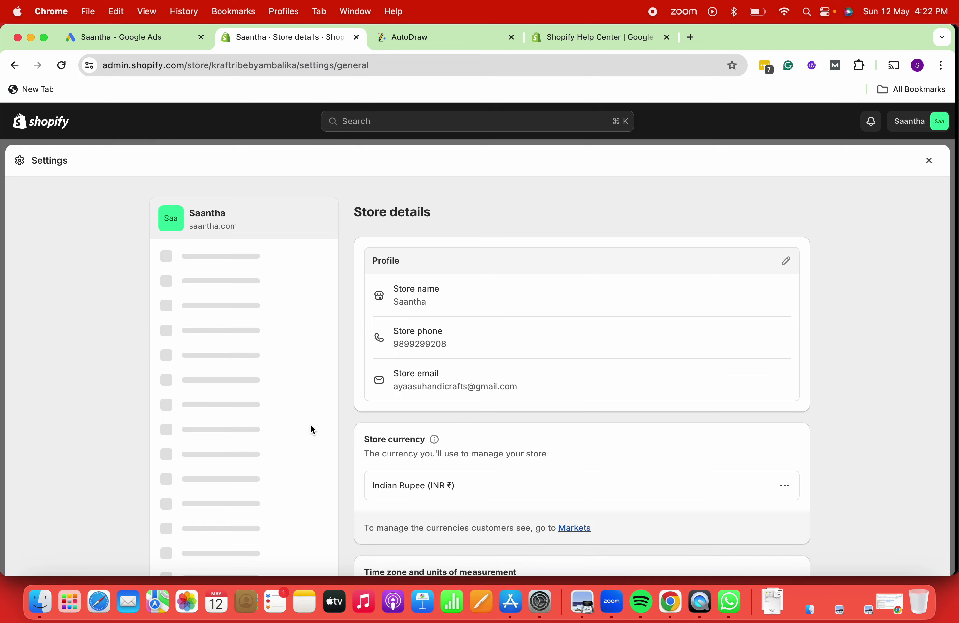
{"action": "scroll", "coordinate": [312, 430], "scroll_direction": "down", "scroll_amount": 3}
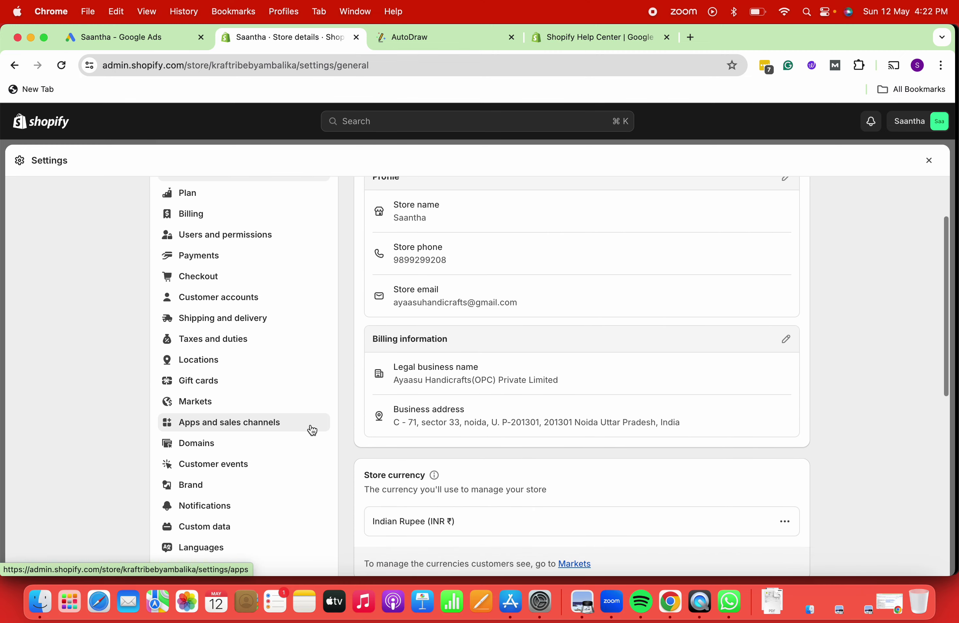
{"action": "scroll", "coordinate": [311, 430], "scroll_direction": "down", "scroll_amount": 5}
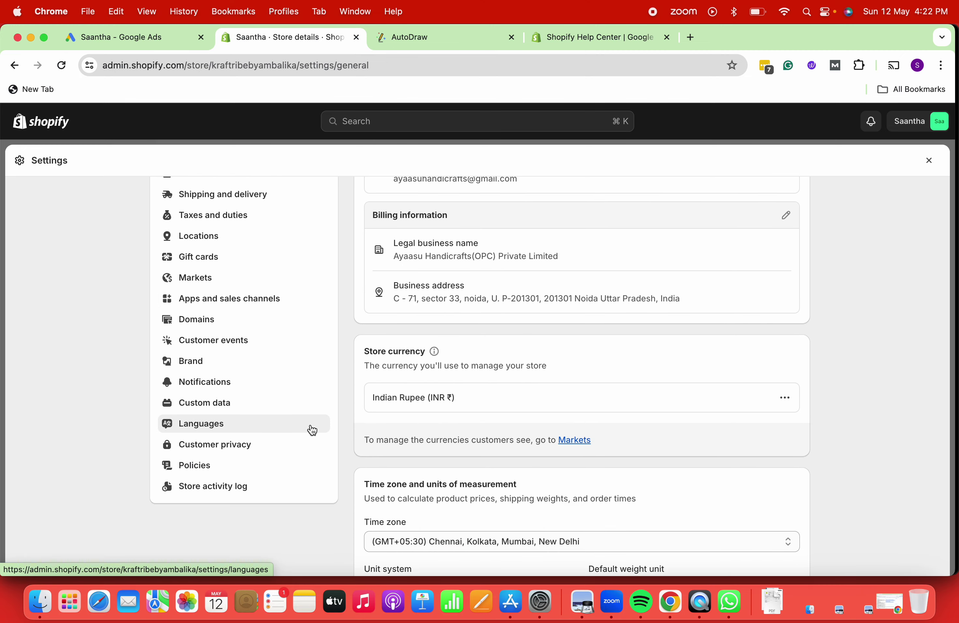
{"action": "scroll", "coordinate": [312, 430], "scroll_direction": "up", "scroll_amount": 2}
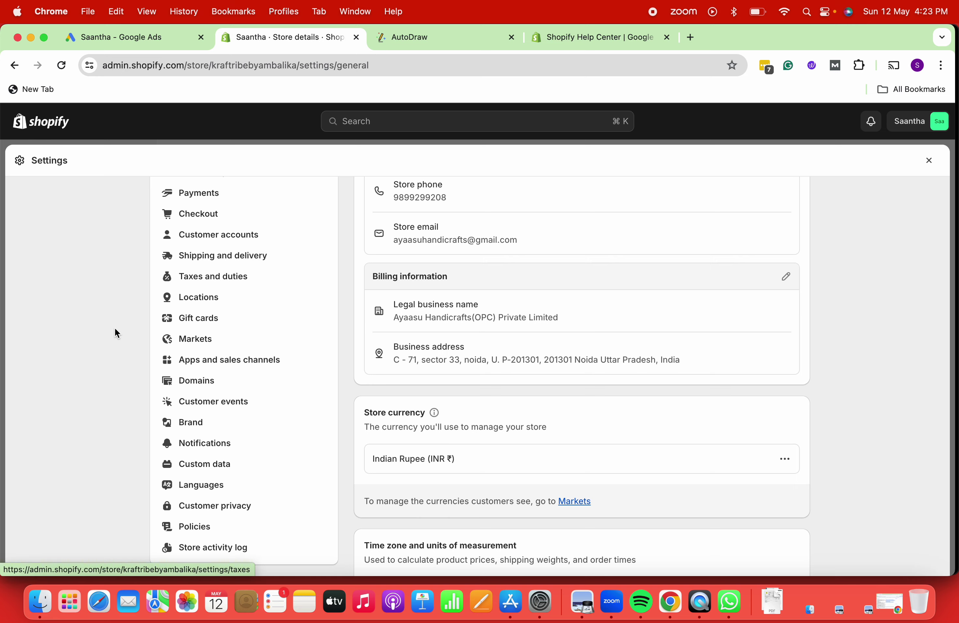
{"action": "left_click", "coordinate": [219, 214]}
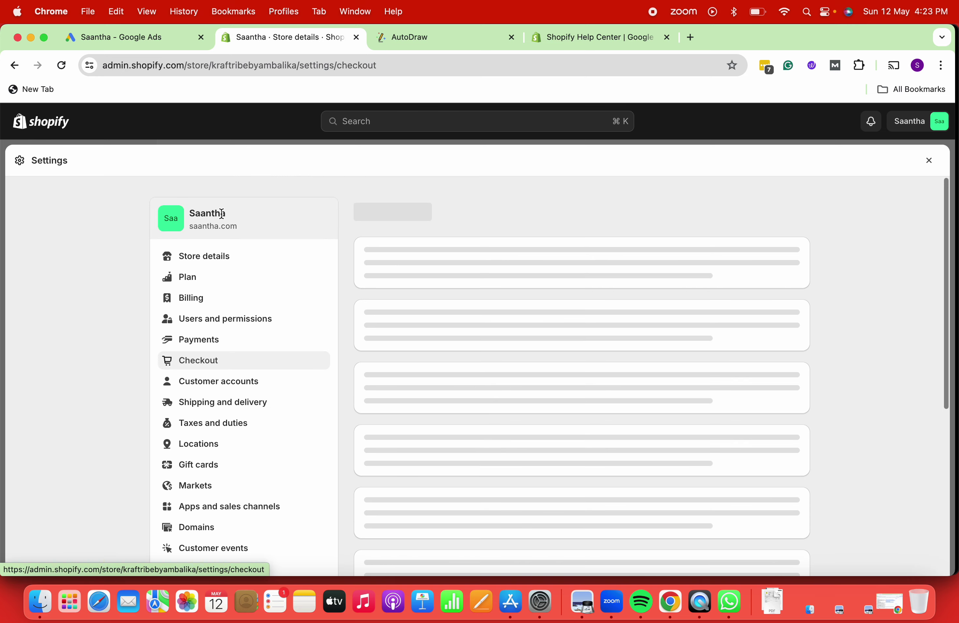
Step: Paste the copied Google tag into the order status page's Additional scripts and save the settings
{"action": "scroll", "coordinate": [467, 370], "scroll_direction": "down", "scroll_amount": 5}
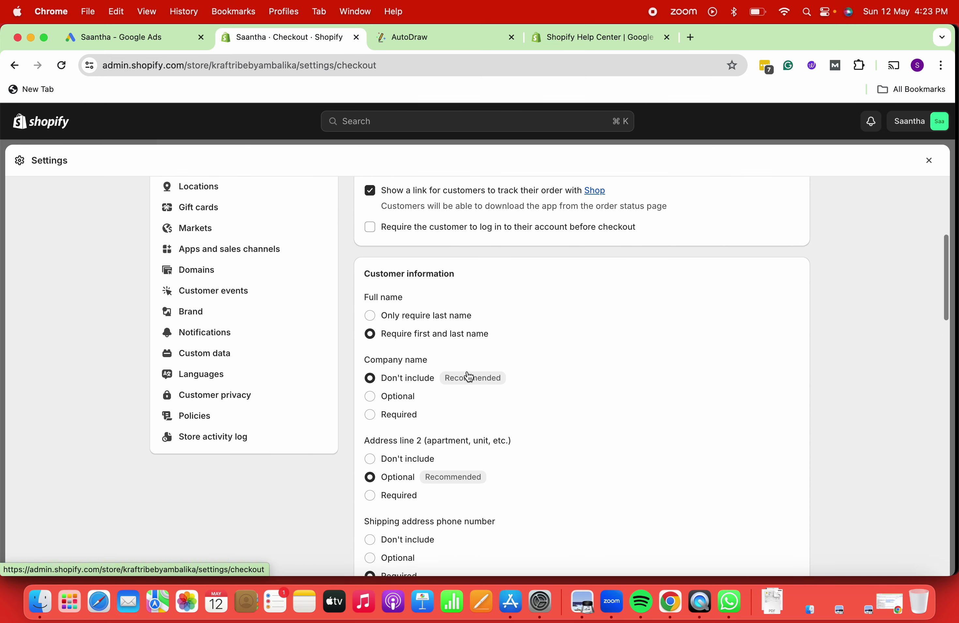
{"action": "scroll", "coordinate": [469, 376], "scroll_direction": "down", "scroll_amount": 15}
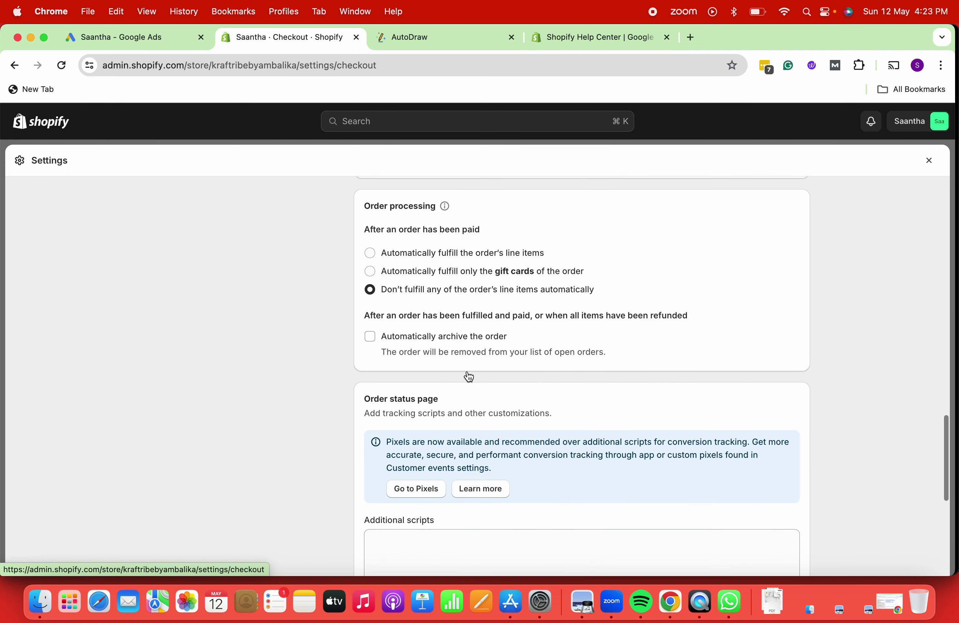
{"action": "scroll", "coordinate": [468, 376], "scroll_direction": "down", "scroll_amount": 5}
{"action": "left_click", "coordinate": [374, 330]}
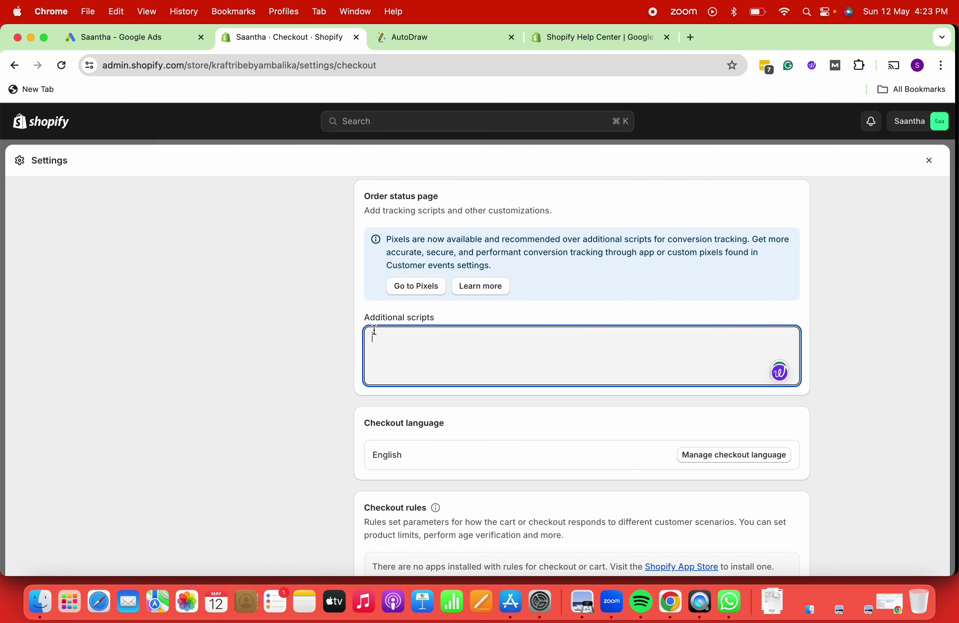
{"action": "key", "text": "super+v"}
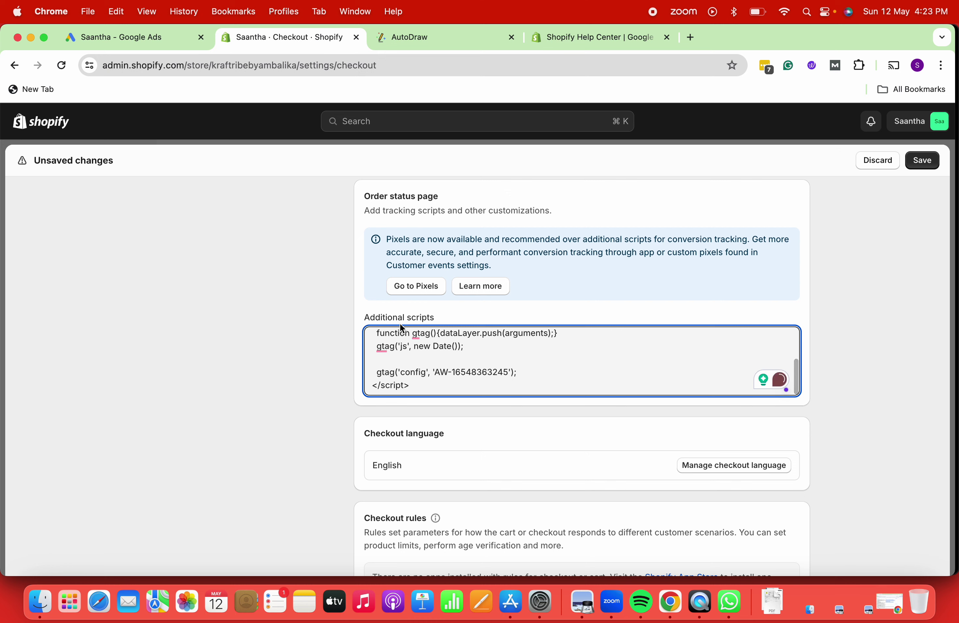
{"action": "left_click", "coordinate": [918, 170]}
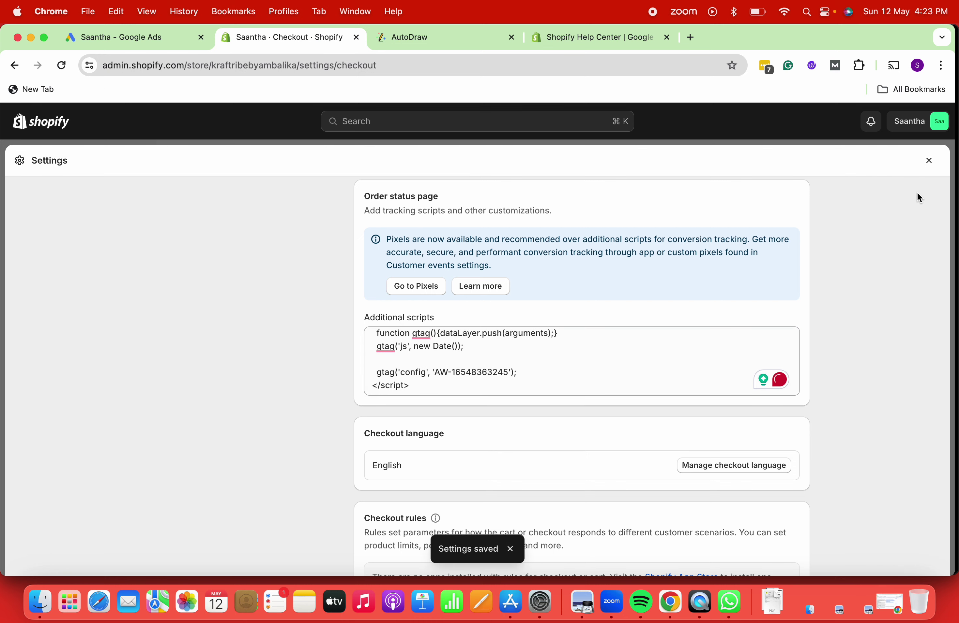
Step: Return to Google Ads, test the manually installed Google tag and confirm the installation
{"action": "left_click", "coordinate": [137, 43]}
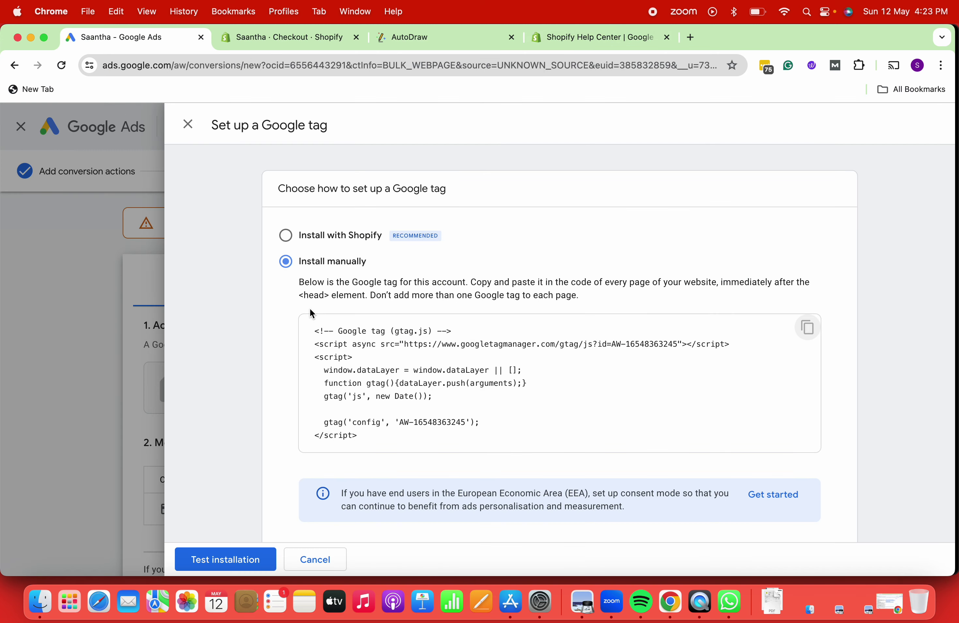
{"action": "scroll", "coordinate": [370, 289], "scroll_direction": "down", "scroll_amount": 3}
{"action": "left_click", "coordinate": [230, 561]}
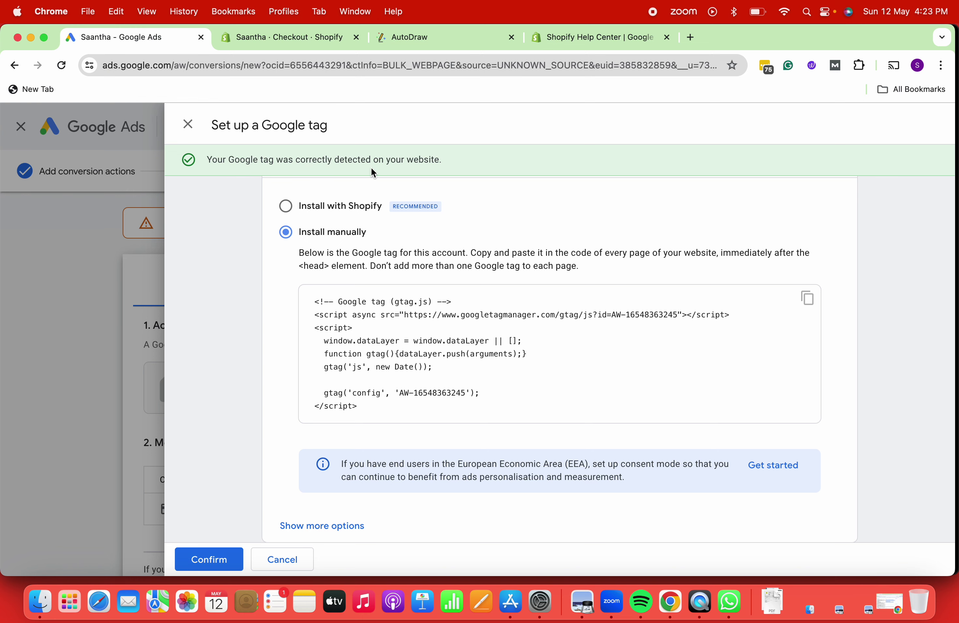
{"action": "left_click", "coordinate": [223, 562]}
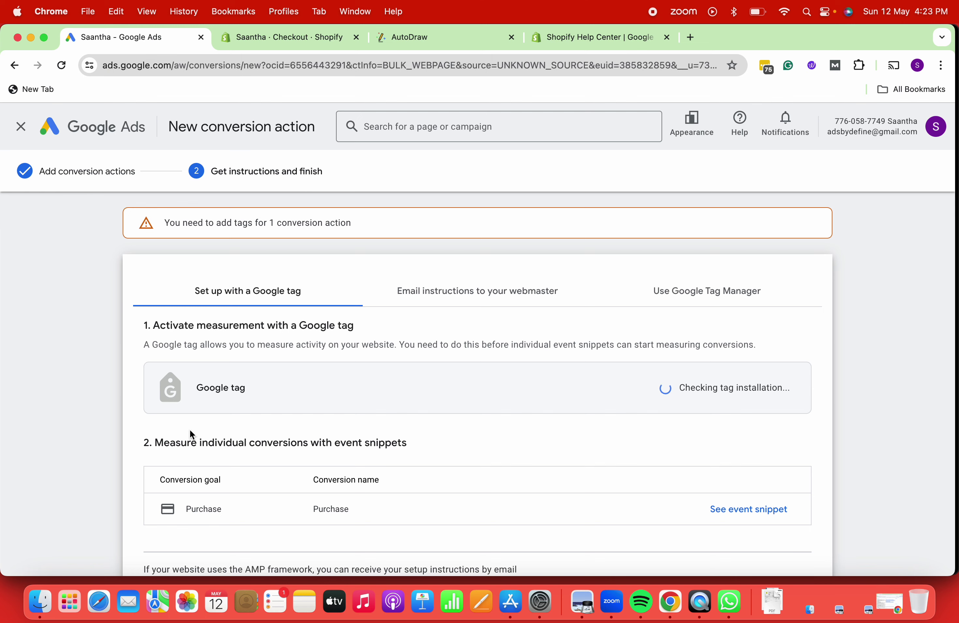
{"action": "scroll", "coordinate": [190, 431], "scroll_direction": "down", "scroll_amount": 2}
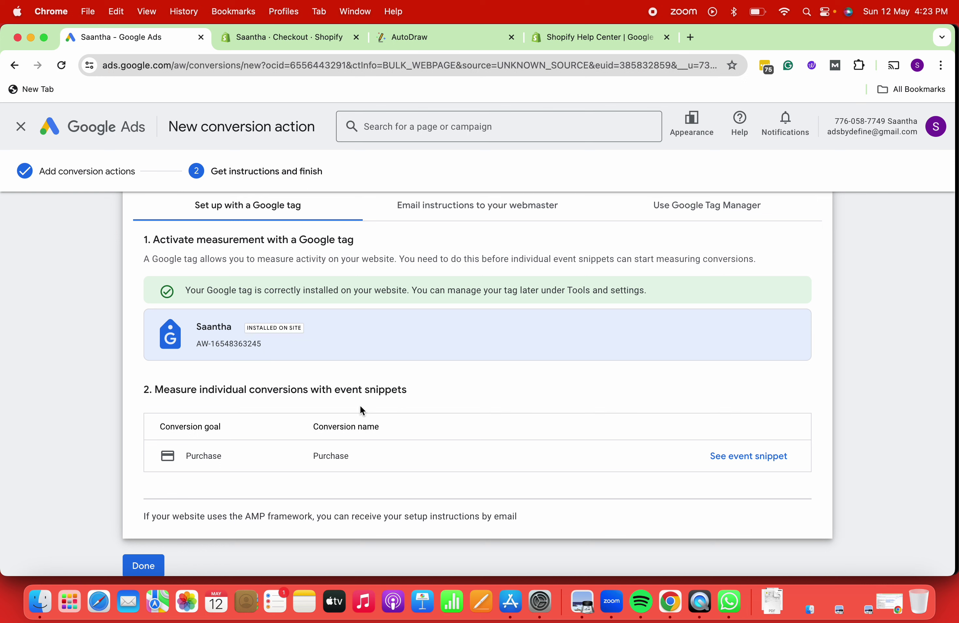
Step: Open the event snippet for the Purchase conversion action
{"action": "left_click", "coordinate": [725, 464]}
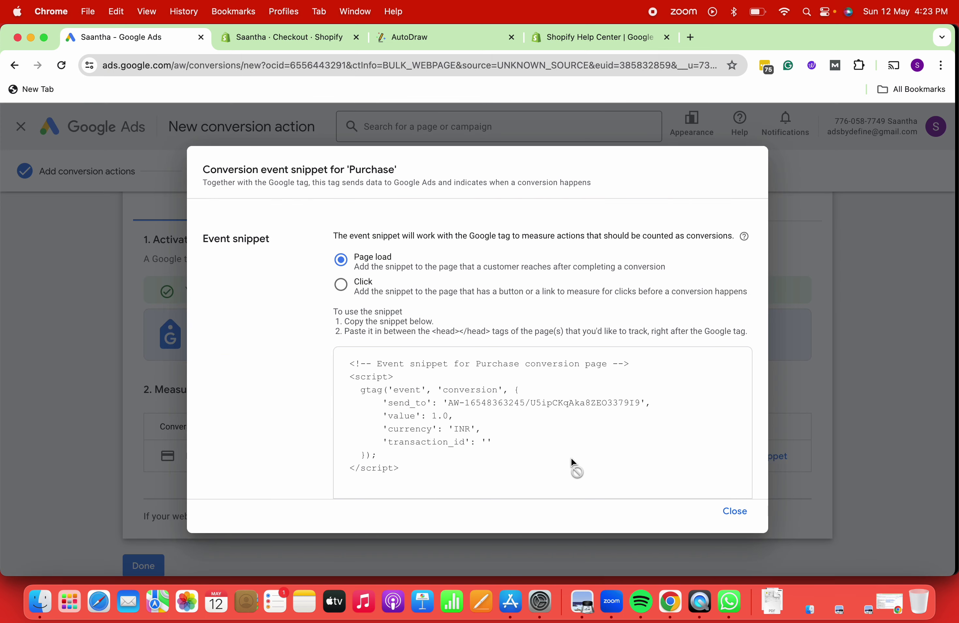
{"action": "left_click", "coordinate": [492, 398]}
{"action": "left_click", "coordinate": [527, 435]}
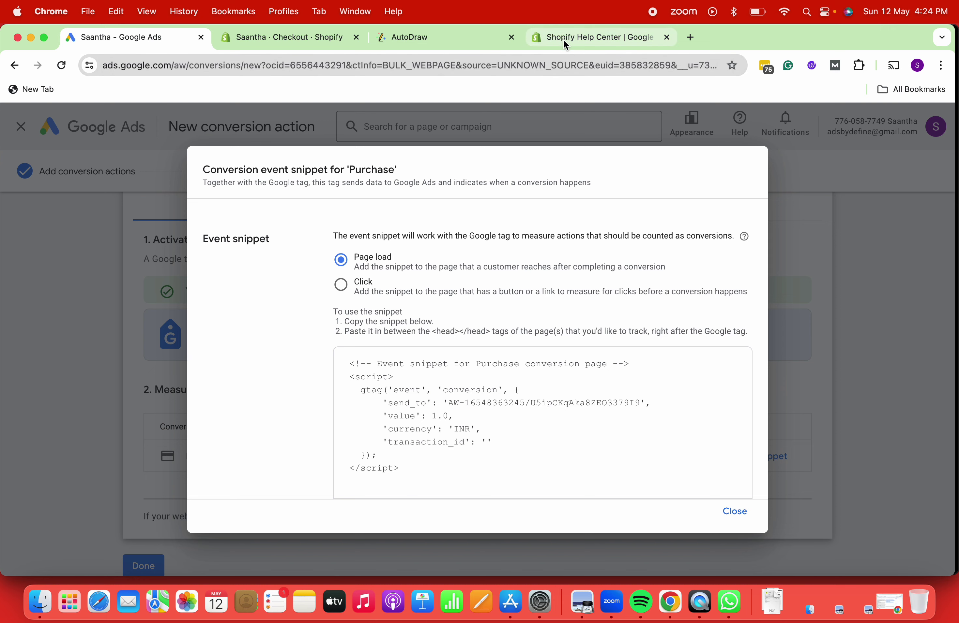
Step: Switch to the Shopify Help Center article and copy the full example script, from {% if first_time_accessed %} through {% endif %}
{"action": "left_click", "coordinate": [580, 40]}
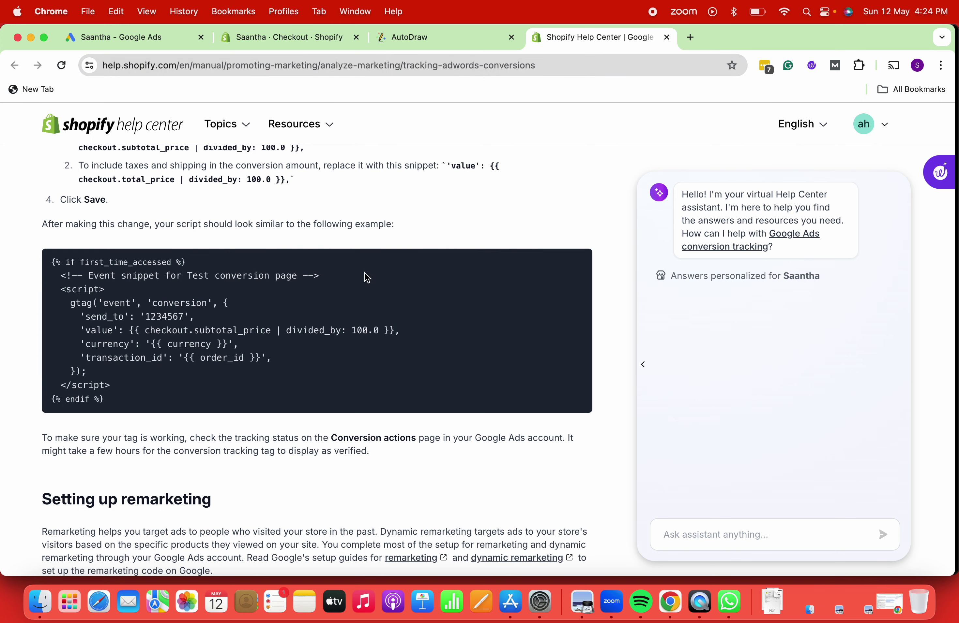
{"action": "scroll", "coordinate": [366, 278], "scroll_direction": "up", "scroll_amount": 2}
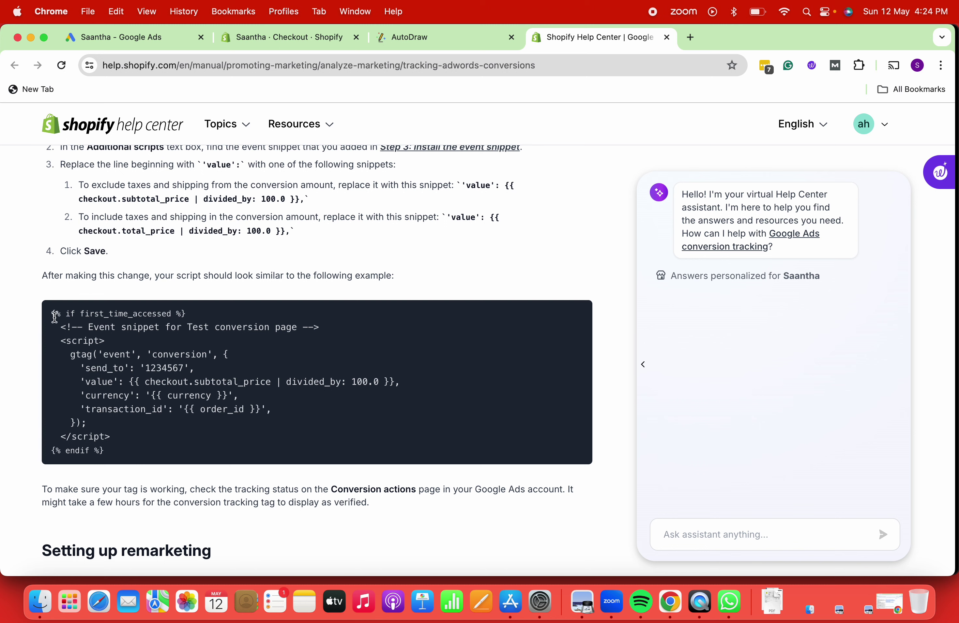
{"action": "left_click_drag", "start_coordinate": [51, 313], "coordinate": [114, 466]}
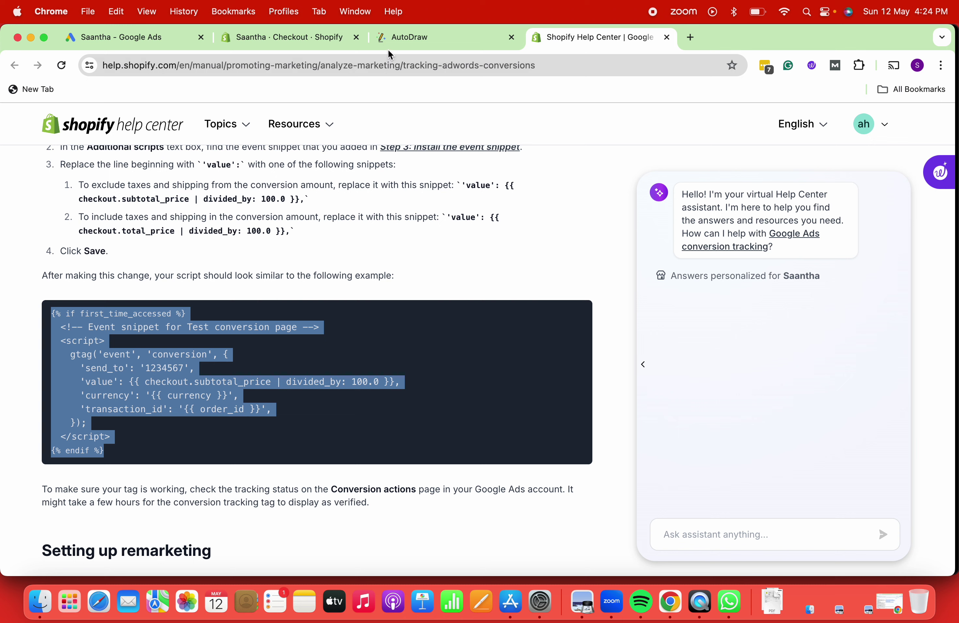
{"action": "left_click", "coordinate": [181, 430]}
{"action": "left_click_drag", "start_coordinate": [51, 313], "coordinate": [142, 454]}
Step: Paste the copied example script into Shopify's Additional scripts, separated by a blank line below the Google tag's closing </script>
{"action": "left_click", "coordinate": [259, 40]}
{"action": "left_click", "coordinate": [439, 387]}
{"action": "scroll", "coordinate": [441, 389], "scroll_direction": "down", "scroll_amount": 2}
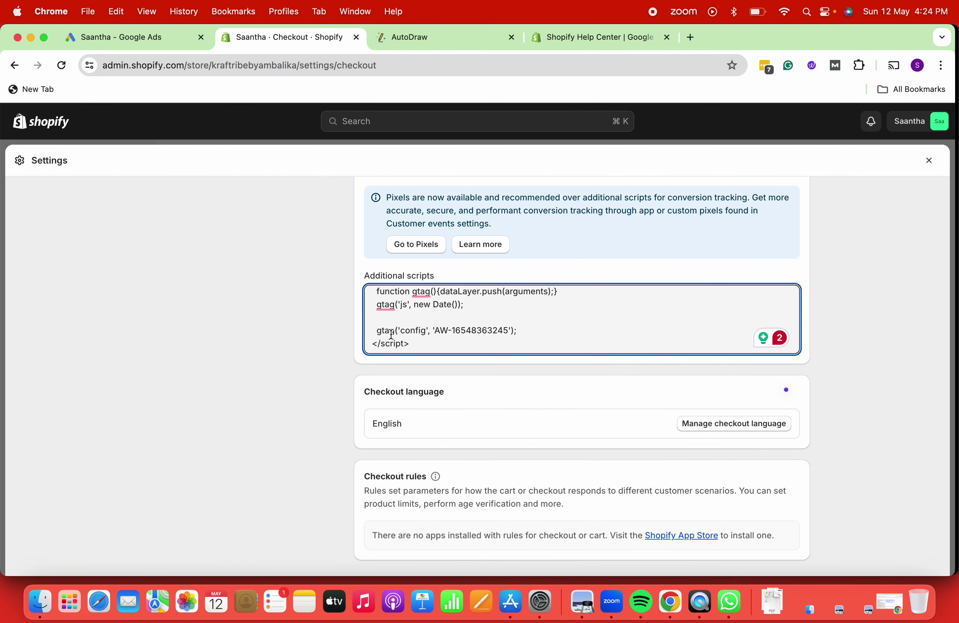
{"action": "key", "text": "Return"}
{"action": "key", "text": "Return"}
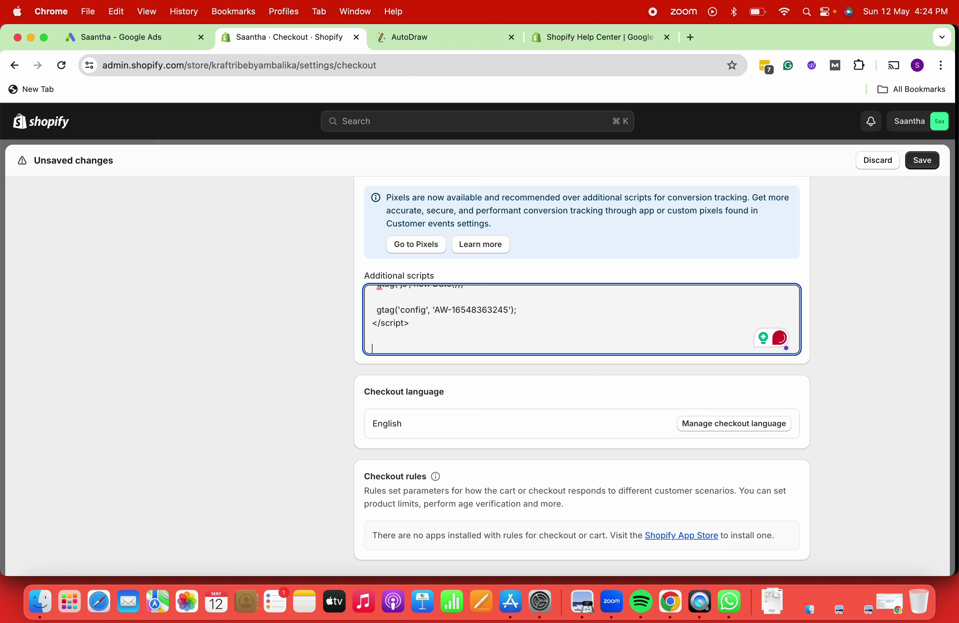
{"action": "key", "text": "super+v"}
{"action": "scroll", "coordinate": [506, 321], "scroll_direction": "up", "scroll_amount": 5}
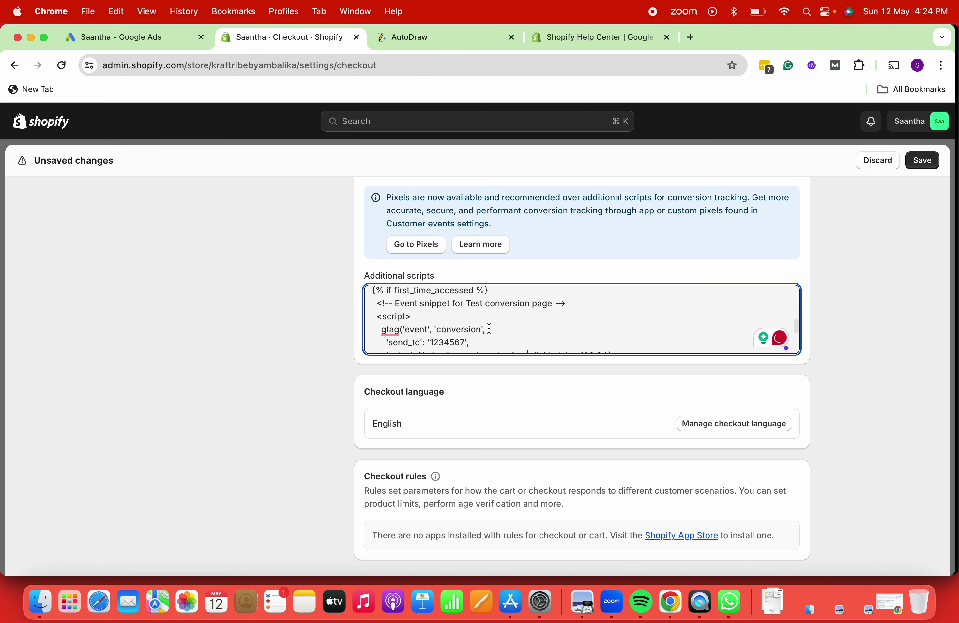
{"action": "scroll", "coordinate": [490, 324], "scroll_direction": "down", "scroll_amount": 2}
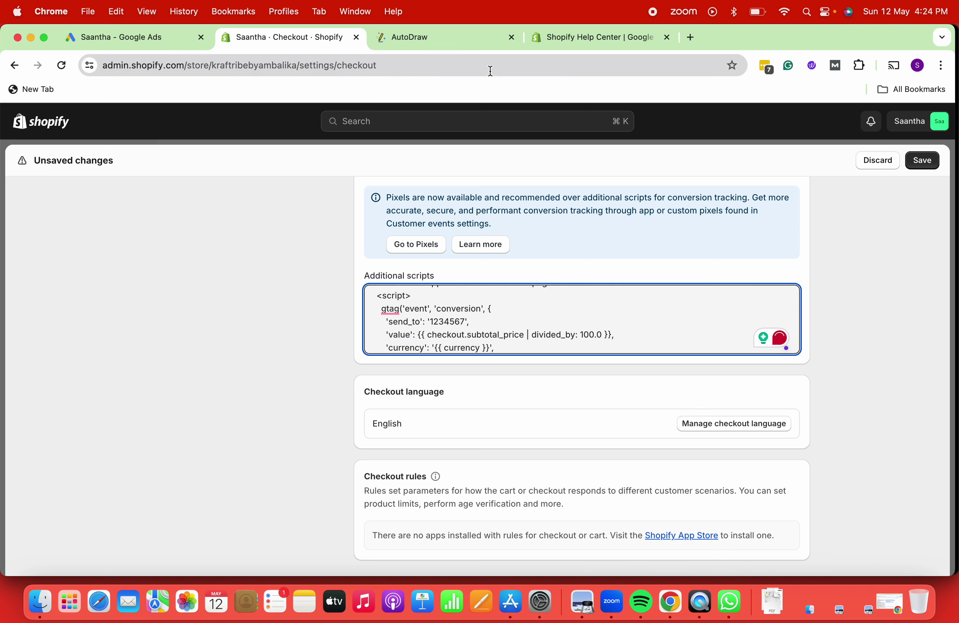
Step: Switch back to Google Ads and copy the complete event snippet for the Purchase conversion
{"action": "left_click", "coordinate": [114, 42]}
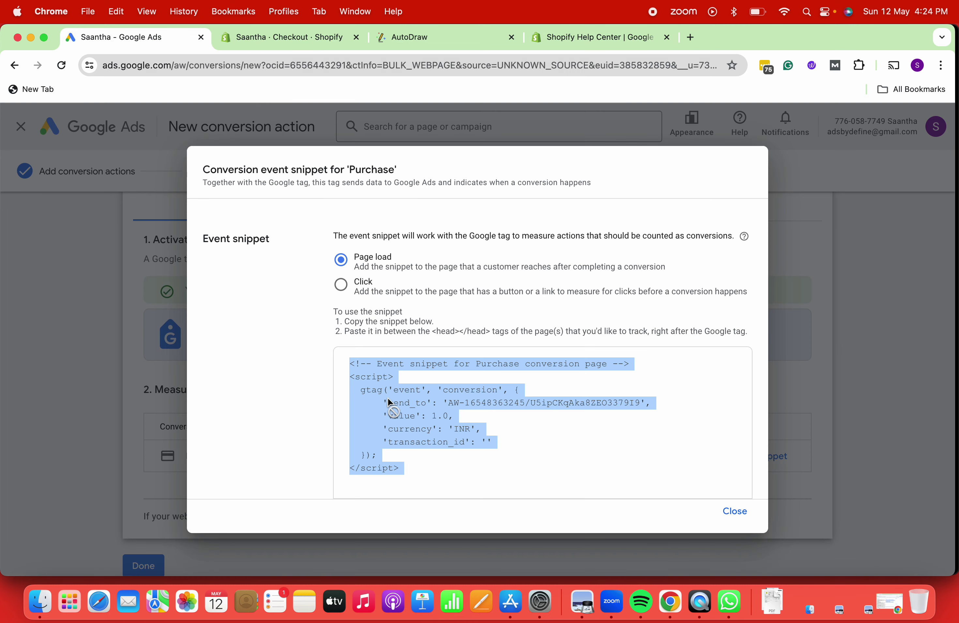
{"action": "left_click", "coordinate": [478, 450]}
{"action": "mouse_move", "coordinate": [449, 402]}
{"action": "left_mouse_down"}
{"action": "mouse_move", "coordinate": [640, 406]}
{"action": "mouse_move", "coordinate": [432, 402]}
{"action": "mouse_move", "coordinate": [445, 402]}
{"action": "left_mouse_up"}
{"action": "left_click", "coordinate": [640, 407]}
{"action": "scroll", "coordinate": [499, 450], "scroll_direction": "down", "scroll_amount": 3}
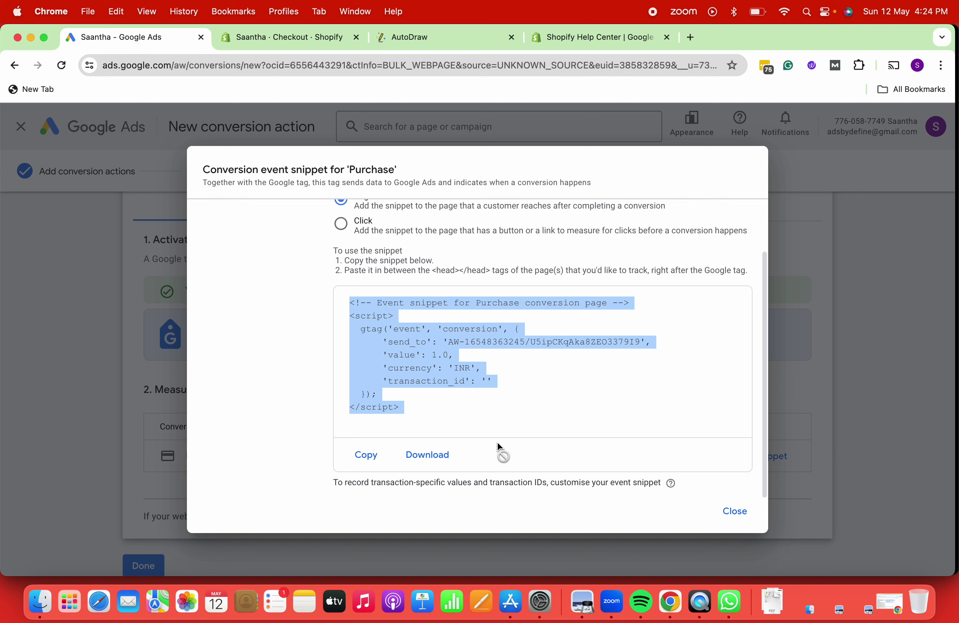
{"action": "left_click", "coordinate": [374, 453]}
Step: Switch to Notes, paste the event snippet into a new note and copy only its send_to value
{"action": "key", "text": "super+space"}
{"action": "type", "text": "note"}
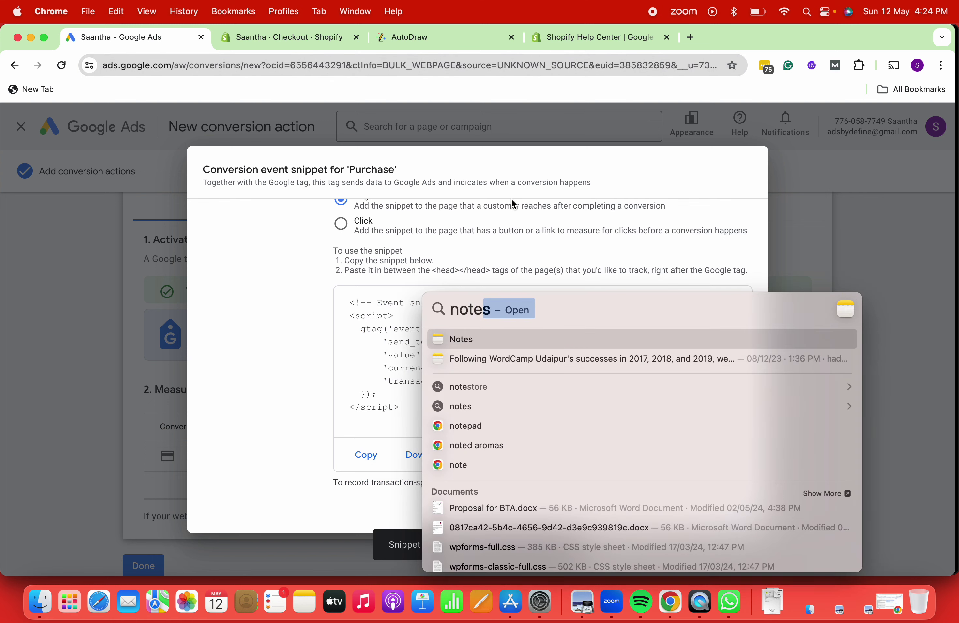
{"action": "left_click", "coordinate": [471, 345]}
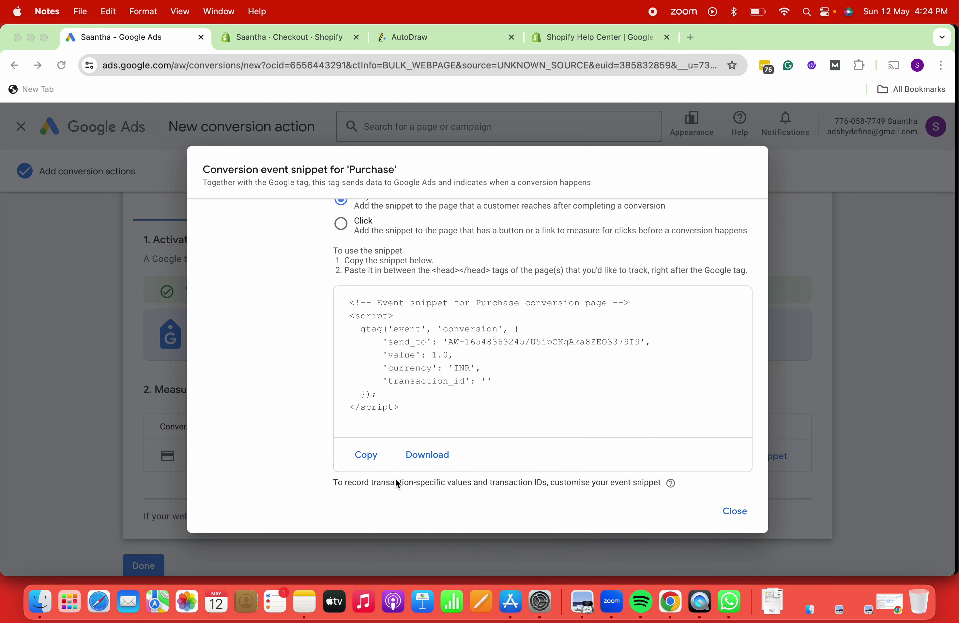
{"action": "left_click", "coordinate": [307, 613]}
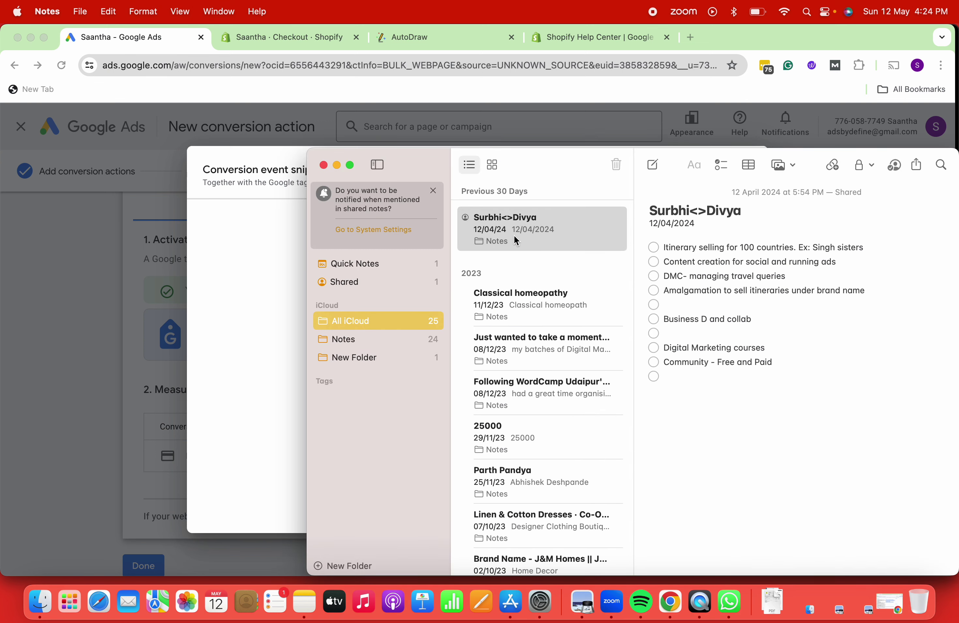
{"action": "left_click", "coordinate": [651, 164]}
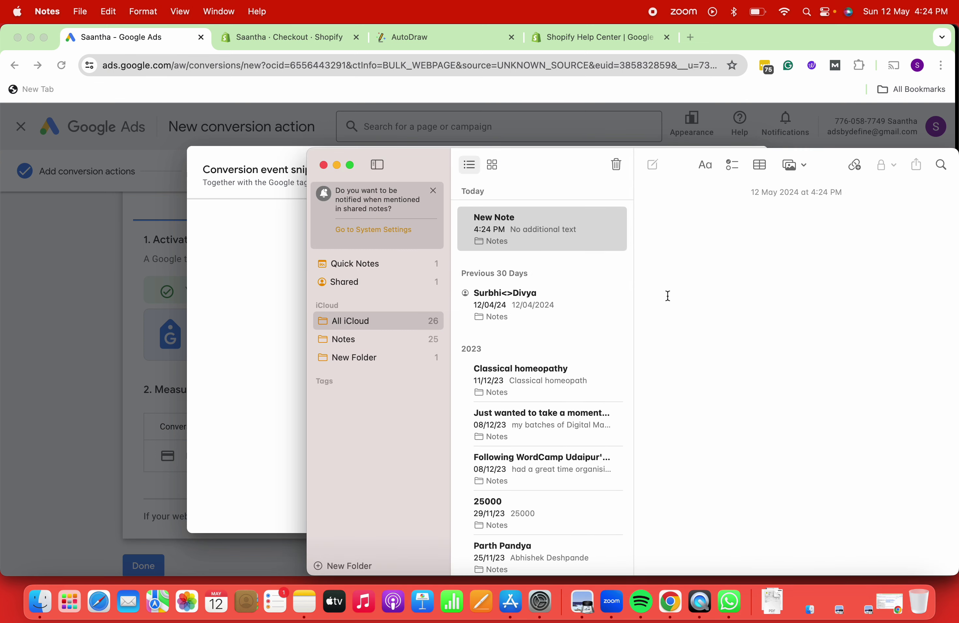
{"action": "key", "text": "super+v"}
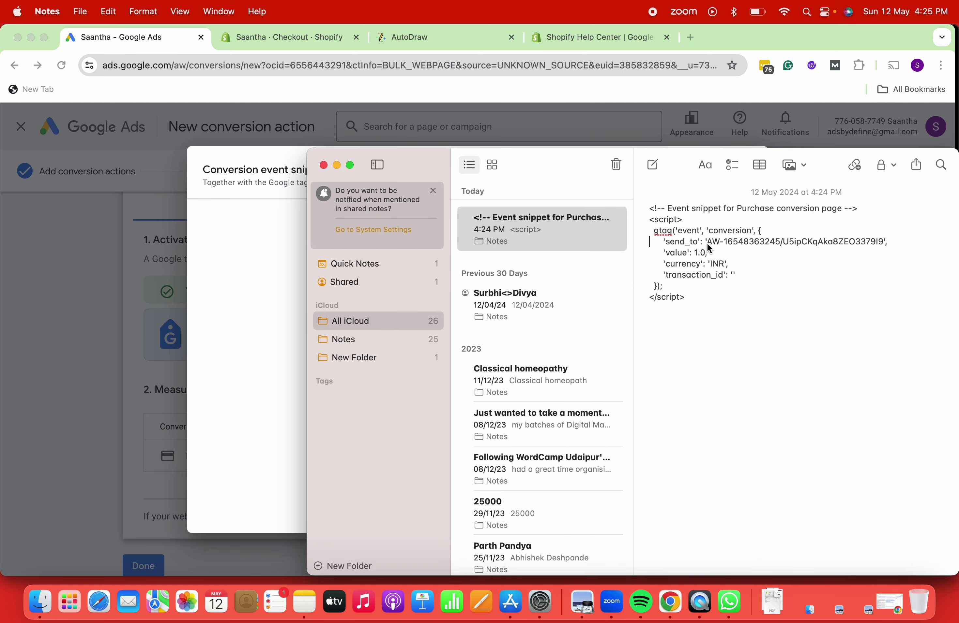
{"action": "left_click_drag", "start_coordinate": [747, 243], "coordinate": [836, 239]}
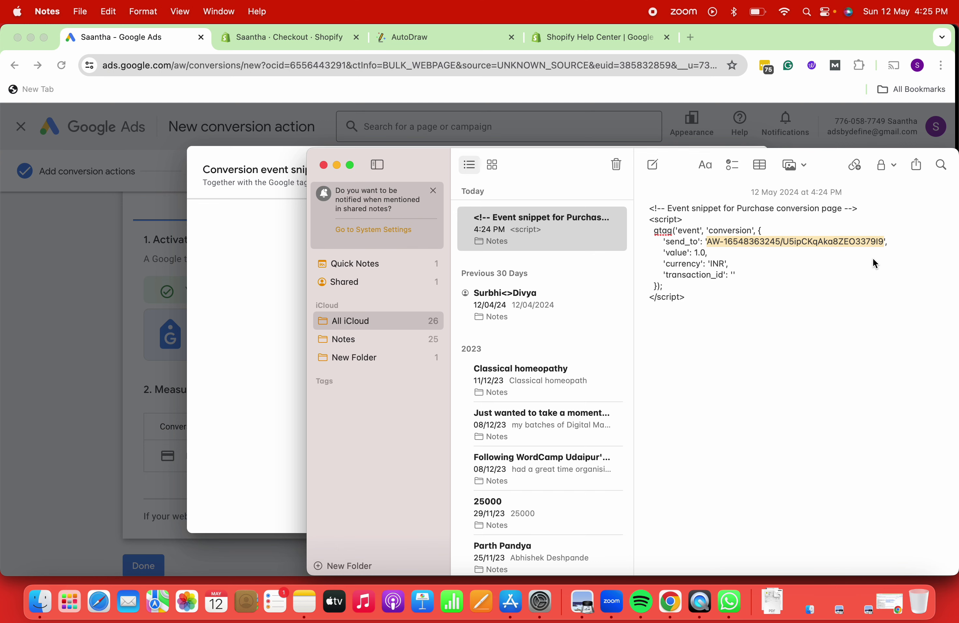
Step: Return to Shopify's Additional scripts and replace the placeholder send_to value in the event snippet with the one copied from Notes
{"action": "left_click", "coordinate": [147, 291]}
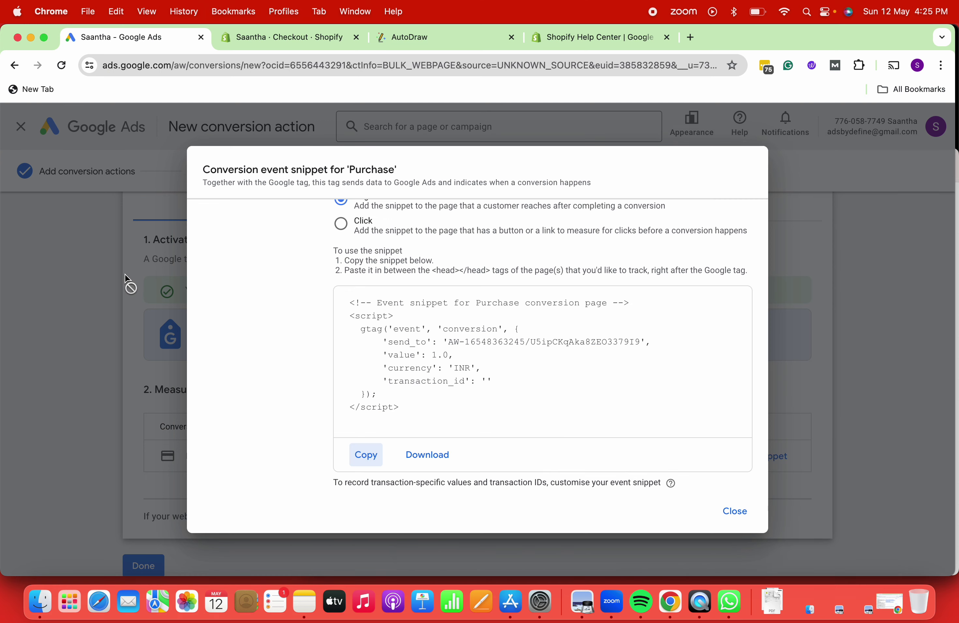
{"action": "left_click", "coordinate": [273, 38]}
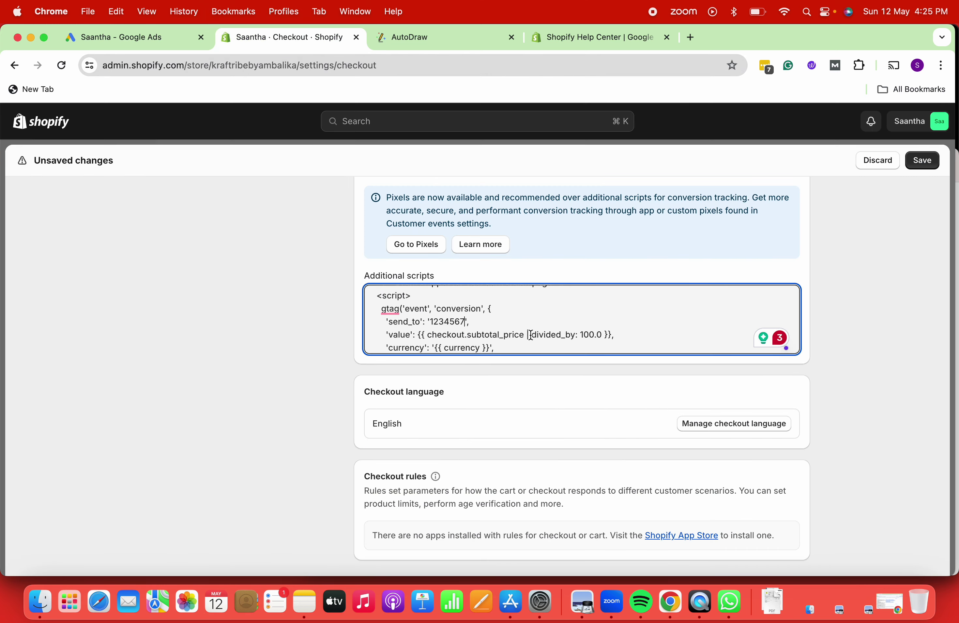
{"action": "scroll", "coordinate": [530, 335], "scroll_direction": "up", "scroll_amount": 1}
{"action": "key", "text": "BackSpace"}
{"action": "key", "text": "BackSpace"}
{"action": "key", "text": "BackSpace"}
{"action": "key", "text": "BackSpace"}
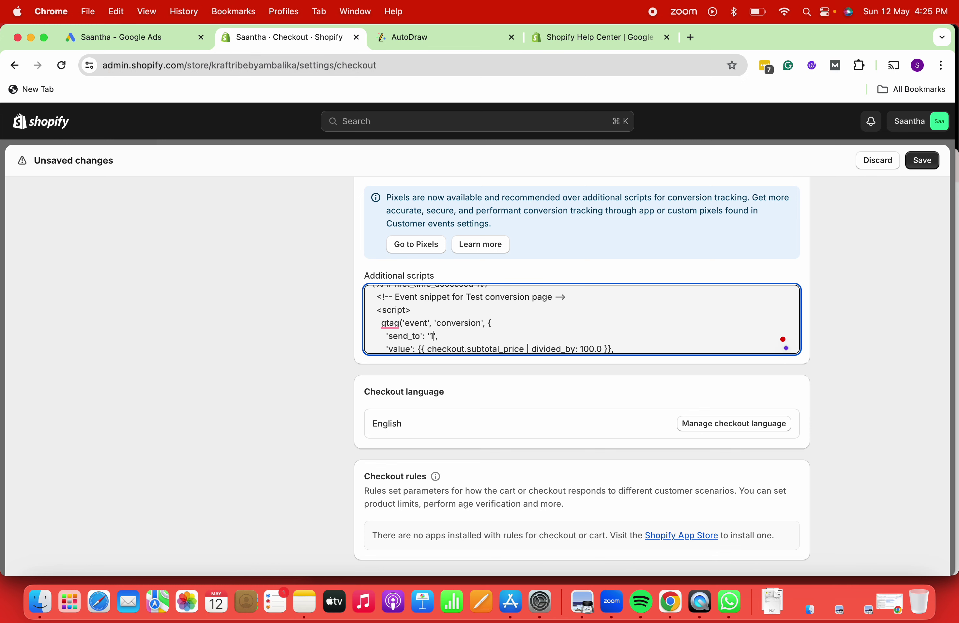
{"action": "key", "text": "super+v"}
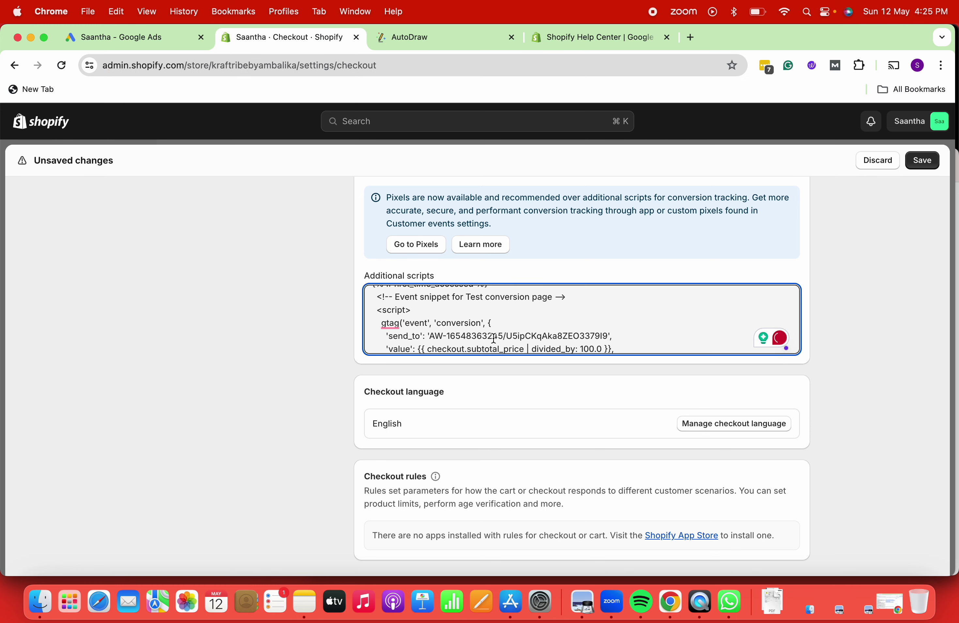
Step: Check the rest of the pasted script down to {% endif %} and save the Shopify checkout settings
{"action": "scroll", "coordinate": [482, 336], "scroll_direction": "down", "scroll_amount": 5}
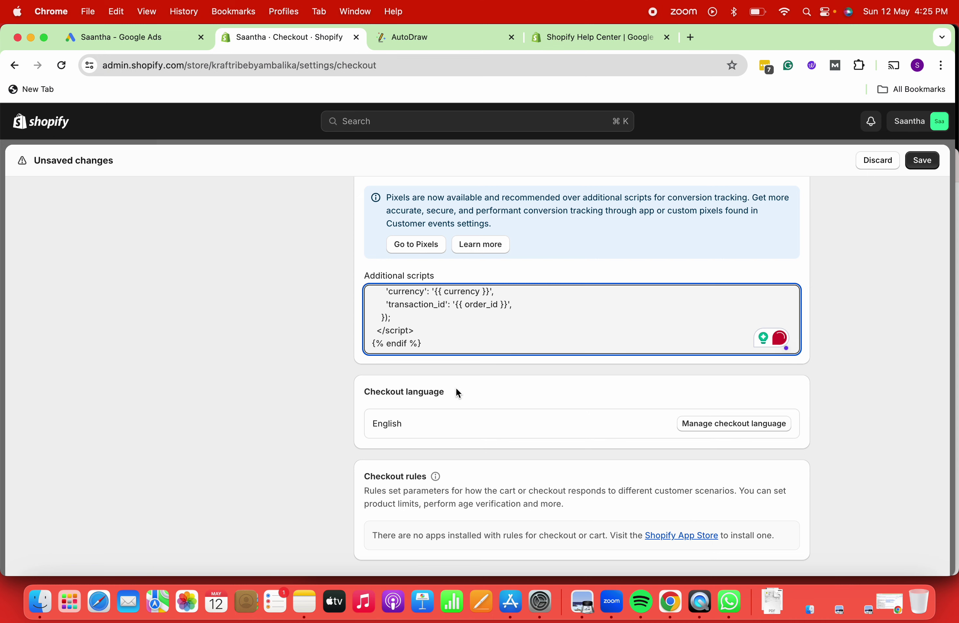
{"action": "scroll", "coordinate": [451, 392], "scroll_direction": "down", "scroll_amount": 3}
{"action": "left_click", "coordinate": [794, 492]}
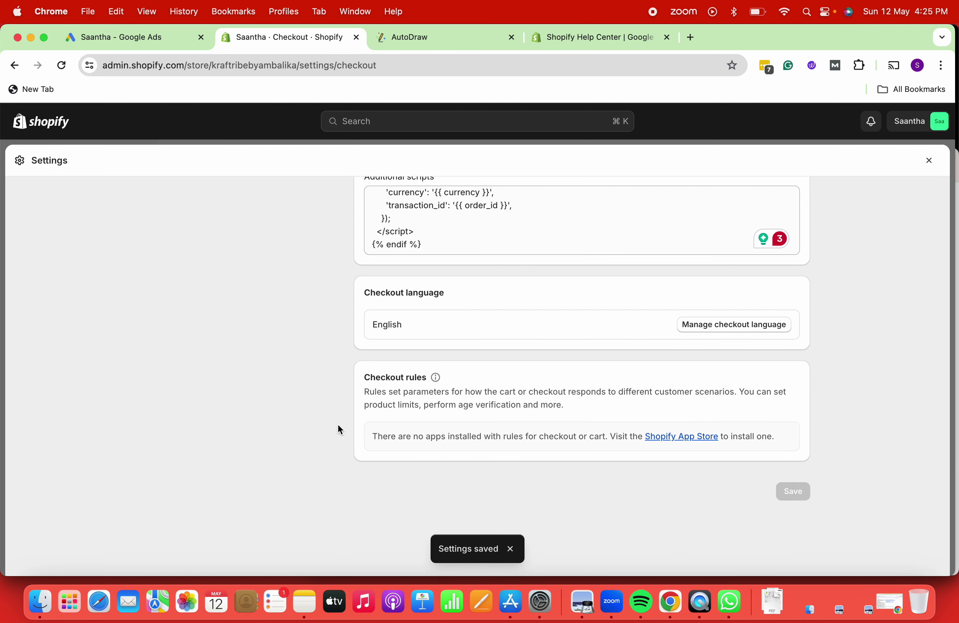
{"action": "scroll", "coordinate": [339, 429], "scroll_direction": "up", "scroll_amount": 15}
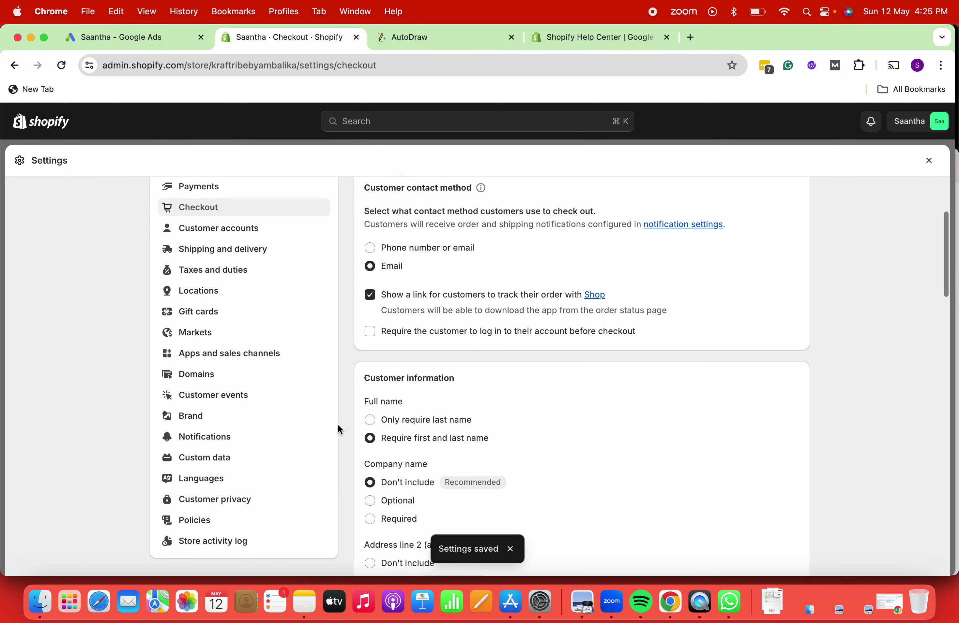
Step: Switch back to Google Ads, close the Purchase event snippet and finish the new conversion action setup
{"action": "left_click", "coordinate": [131, 44]}
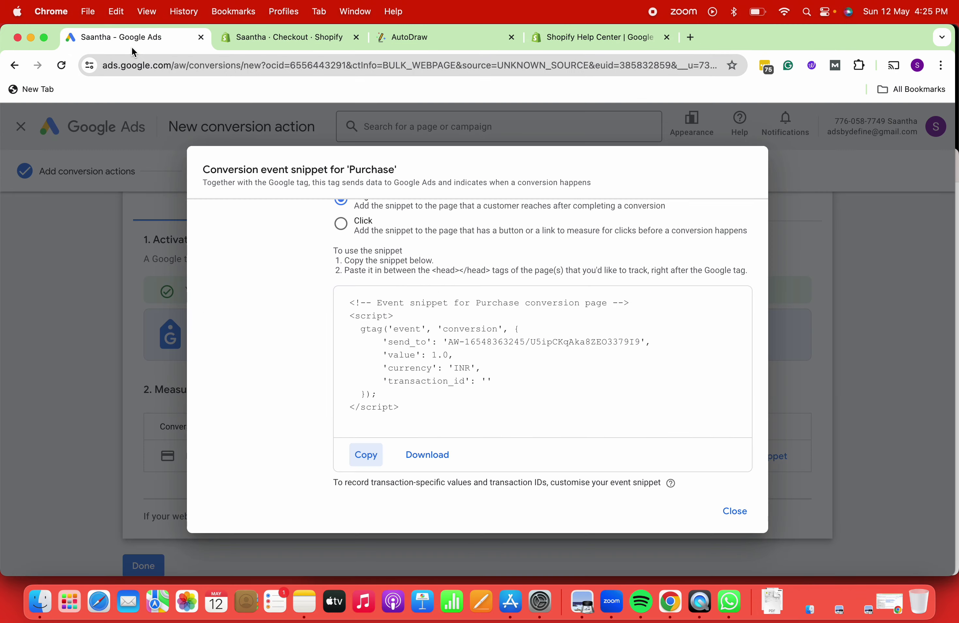
{"action": "scroll", "coordinate": [588, 327], "scroll_direction": "up", "scroll_amount": 3}
{"action": "scroll", "coordinate": [588, 328], "scroll_direction": "down", "scroll_amount": 3}
{"action": "left_click", "coordinate": [724, 518]}
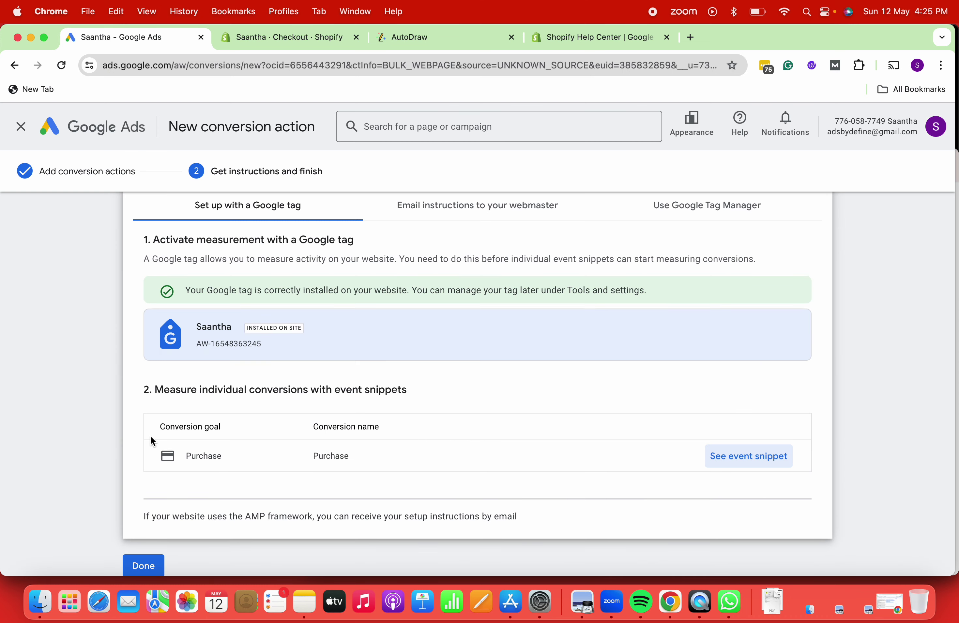
{"action": "scroll", "coordinate": [151, 436], "scroll_direction": "down", "scroll_amount": 1}
{"action": "left_click", "coordinate": [150, 531]}
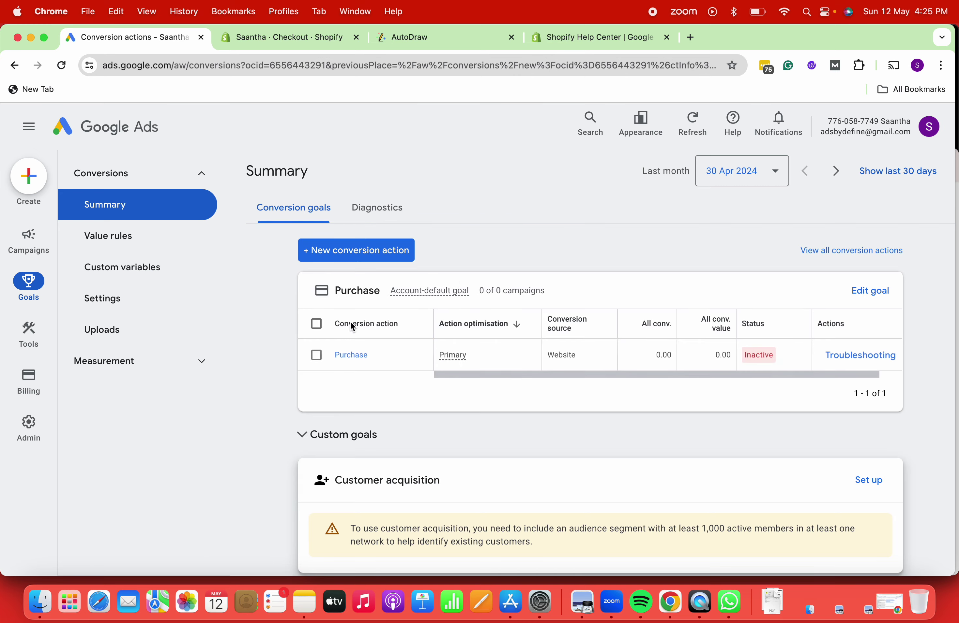
Step: Start troubleshooting the Purchase conversion action from the conversion goals summary and continue to Tag Assistant
{"action": "scroll", "coordinate": [650, 426], "scroll_direction": "down", "scroll_amount": 2}
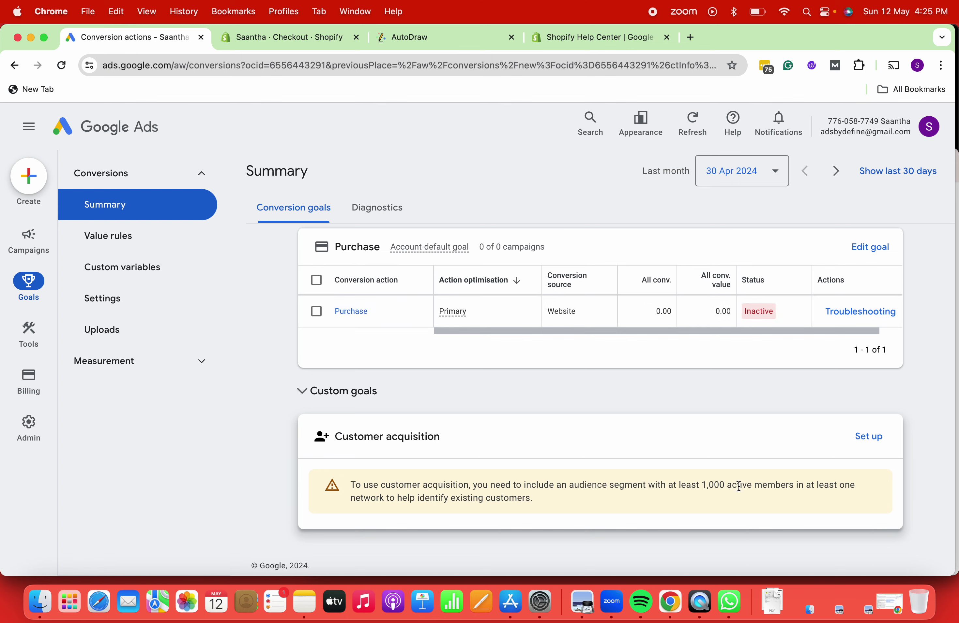
{"action": "scroll", "coordinate": [674, 391], "scroll_direction": "up", "scroll_amount": 2}
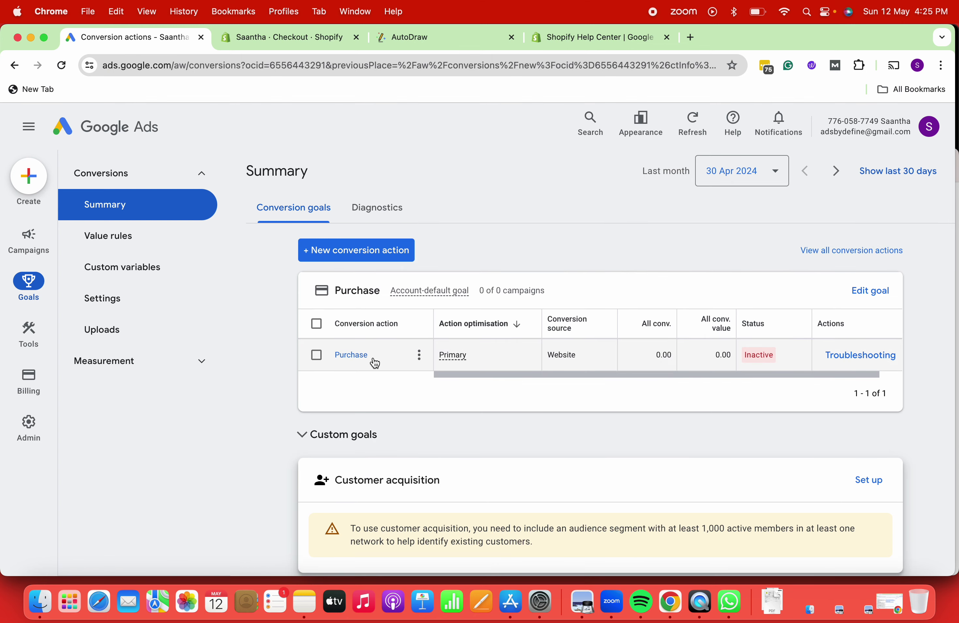
{"action": "left_click", "coordinate": [871, 357]}
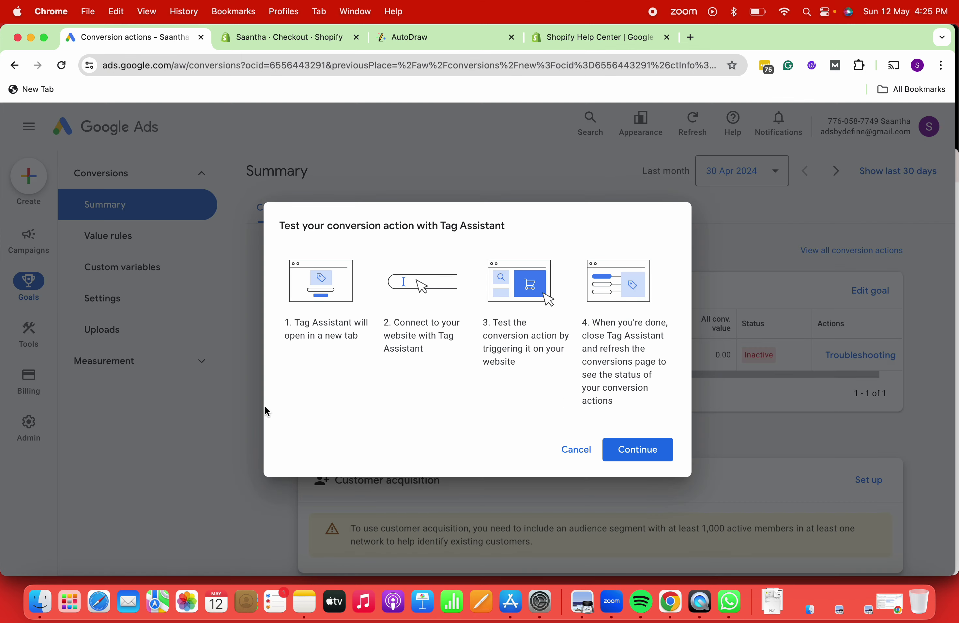
{"action": "left_click", "coordinate": [638, 449]}
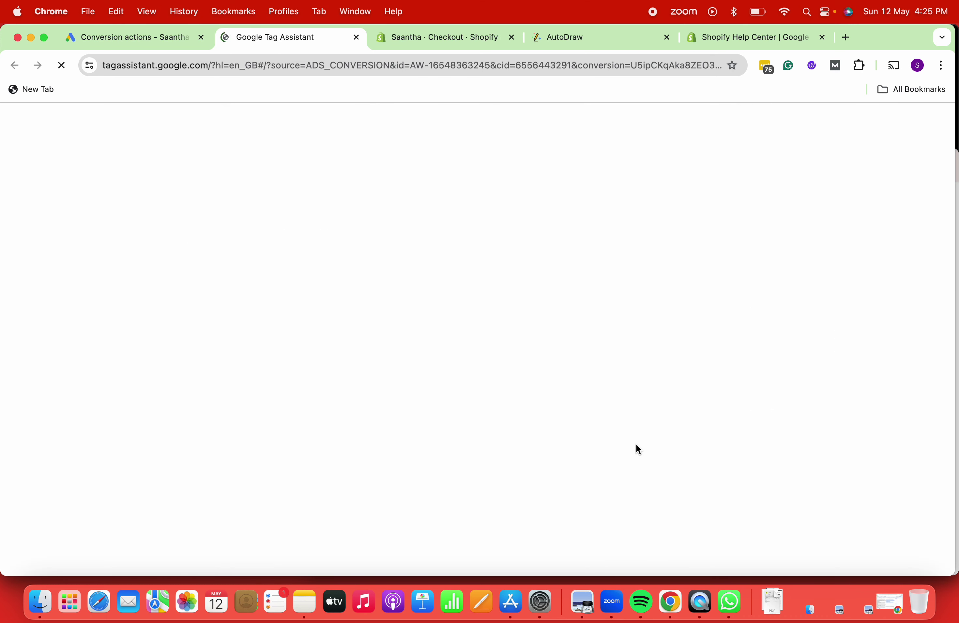
Step: Try to enter saantha.com as the website URL in Tag Assistant
{"action": "left_click", "coordinate": [341, 361]}
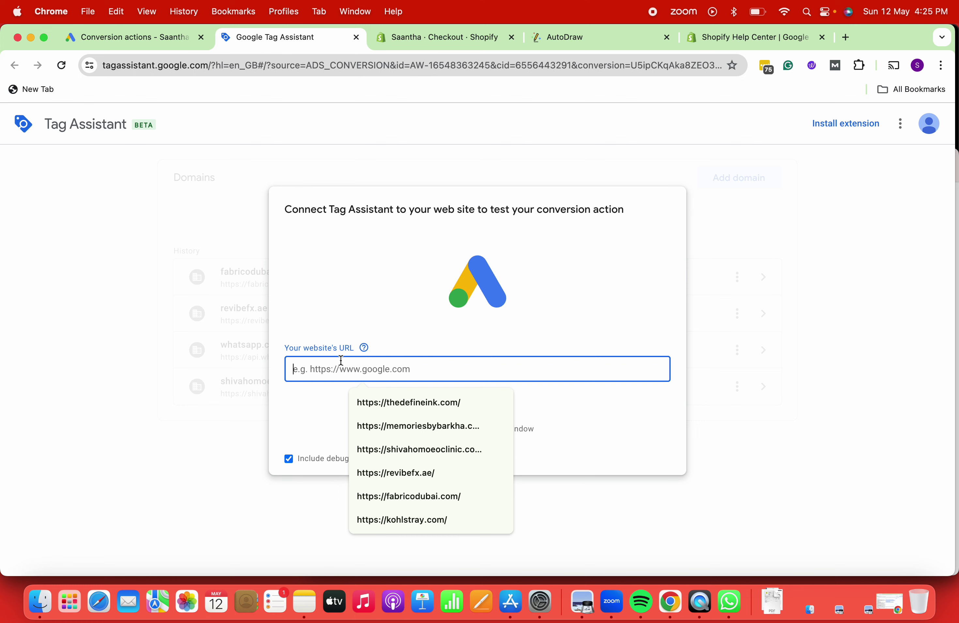
{"action": "type", "text": "saantha.com"}
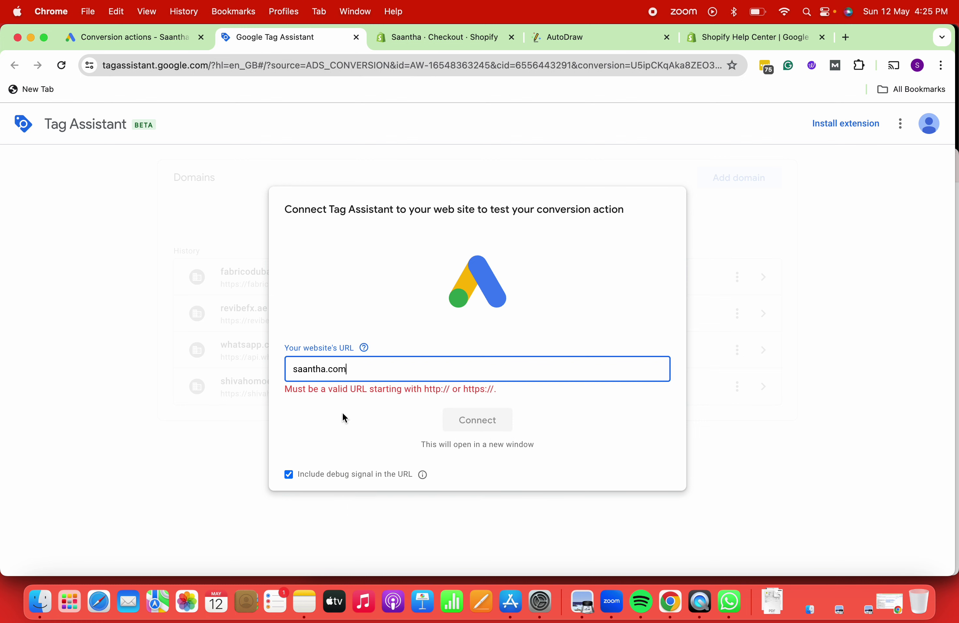
{"action": "left_click", "coordinate": [343, 413]}
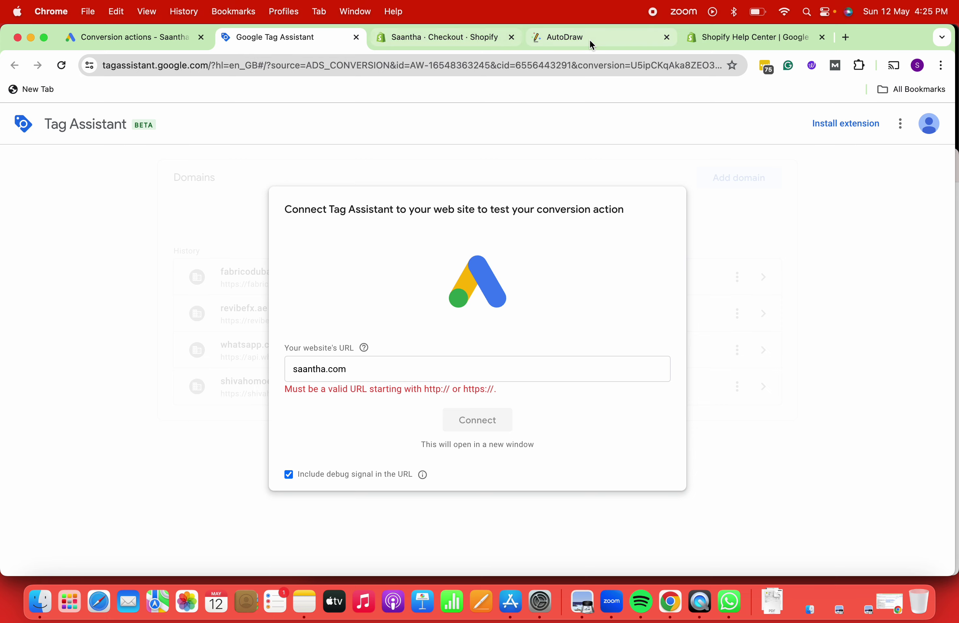
Step: Open the store's homepage, saantha.com, in a new browser tab to get its full URL
{"action": "left_click", "coordinate": [847, 37]}
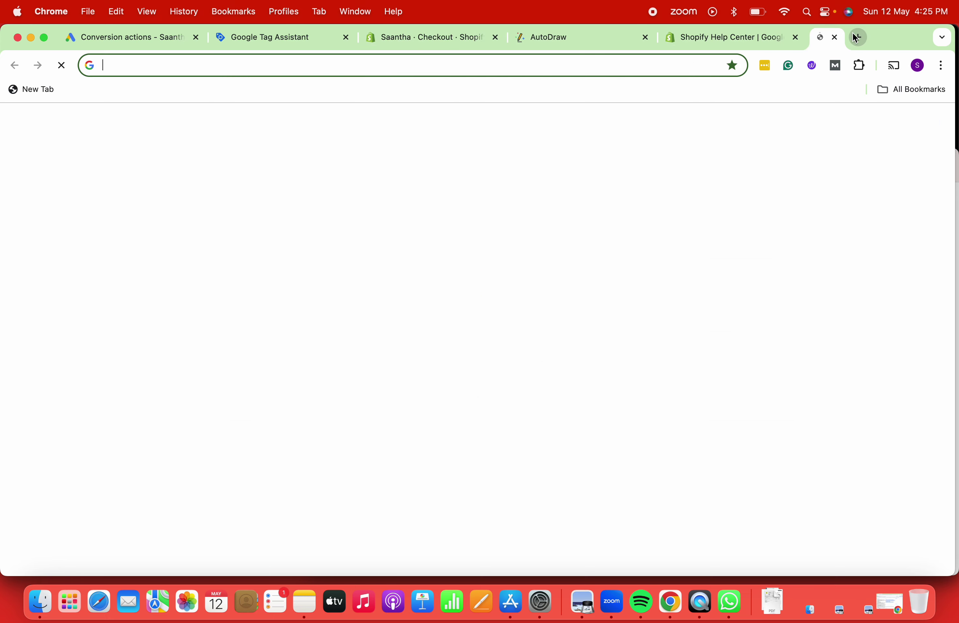
{"action": "type", "text": "sa"}
{"action": "key", "text": "Right"}
{"action": "key", "text": "BackSpace"}
{"action": "key", "text": "BackSpace"}
{"action": "key", "text": "BackSpace"}
{"action": "key", "text": "BackSpace"}
{"action": "key", "text": "BackSpace"}
{"action": "key", "text": "BackSpace"}
{"action": "key", "text": "BackSpace"}
{"action": "key", "text": "BackSpace"}
{"action": "key", "text": "BackSpace"}
{"action": "key", "text": "BackSpace"}
{"action": "key", "text": "BackSpace"}
{"action": "key", "text": "BackSpace"}
{"action": "key", "text": "BackSpace"}
{"action": "key", "text": "BackSpace"}
{"action": "key", "text": "BackSpace"}
{"action": "key", "text": "BackSpace"}
{"action": "key", "text": "BackSpace"}
{"action": "key", "text": "BackSpace"}
{"action": "key", "text": "BackSpace"}
{"action": "key", "text": "BackSpace"}
{"action": "key", "text": "BackSpace"}
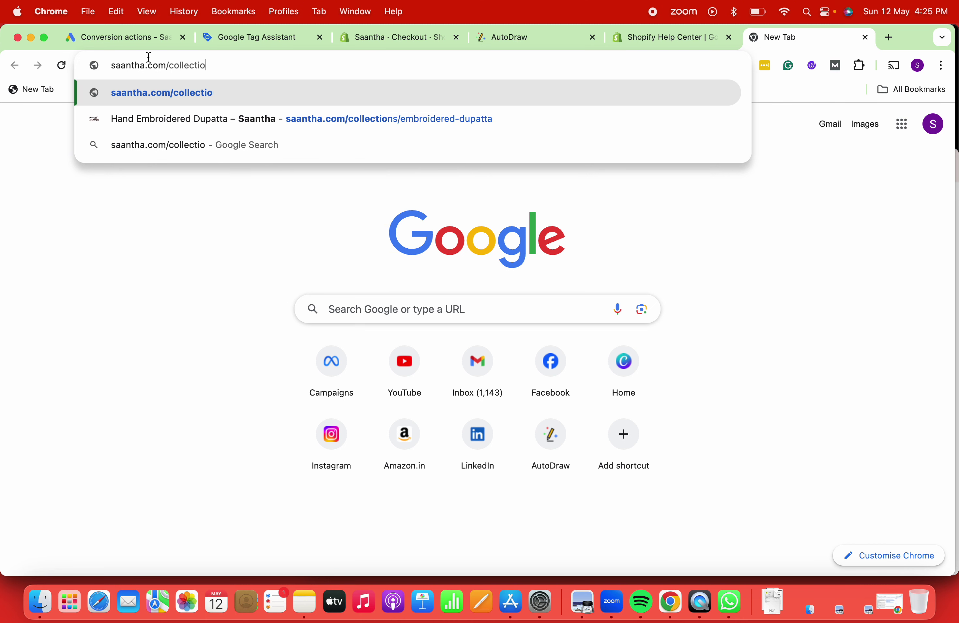
{"action": "key", "text": "BackSpace"}
{"action": "key", "text": "BackSpace"}
{"action": "key", "text": "BackSpace"}
{"action": "key", "text": "BackSpace"}
{"action": "key", "text": "BackSpace"}
{"action": "key", "text": "BackSpace"}
{"action": "key", "text": "BackSpace"}
{"action": "key", "text": "BackSpace"}
{"action": "key", "text": "BackSpace"}
{"action": "key", "text": "BackSpace"}
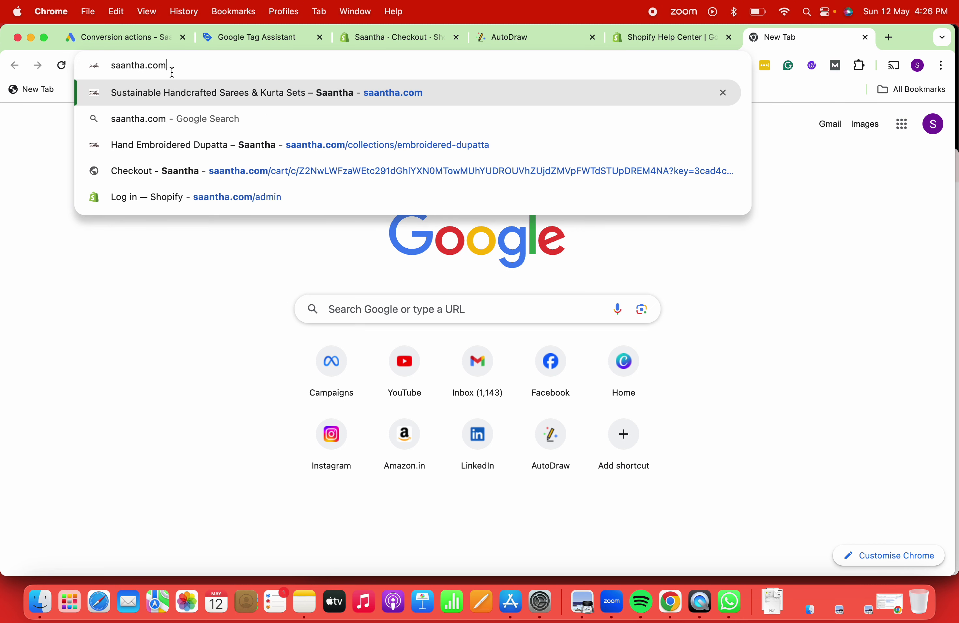
{"action": "key", "text": "Return"}
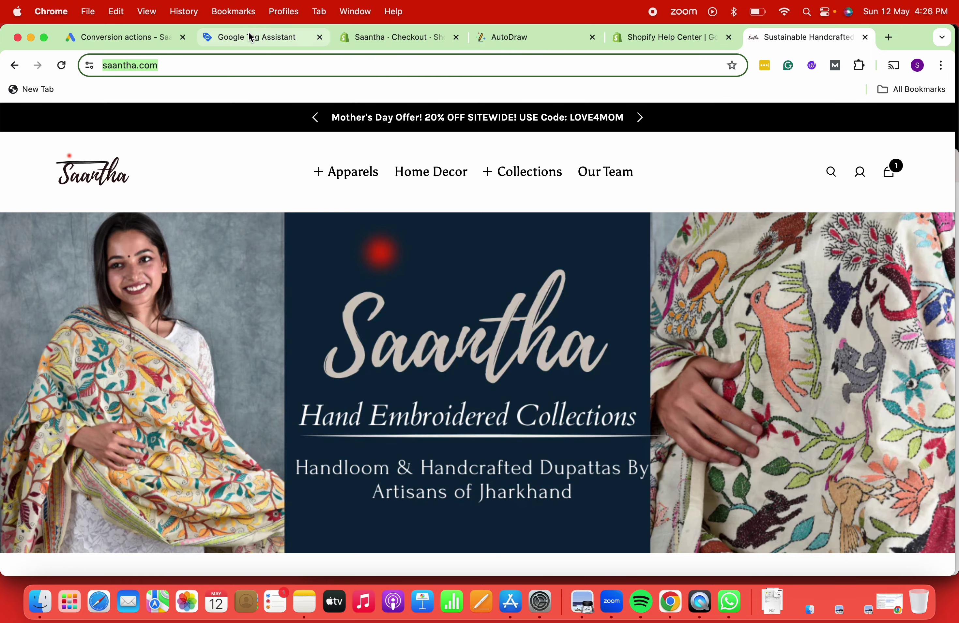
{"action": "left_click", "coordinate": [249, 33]}
{"action": "left_click", "coordinate": [358, 366]}
{"action": "key", "text": "super+a"}
{"action": "type", "text": "https://saantha.com/"}
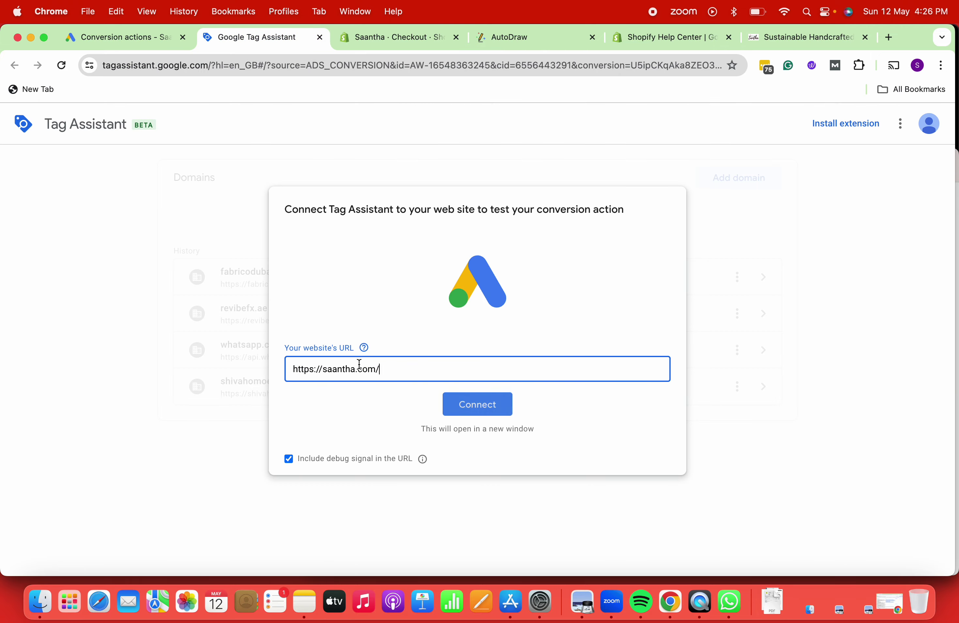
{"action": "left_click", "coordinate": [461, 406]}
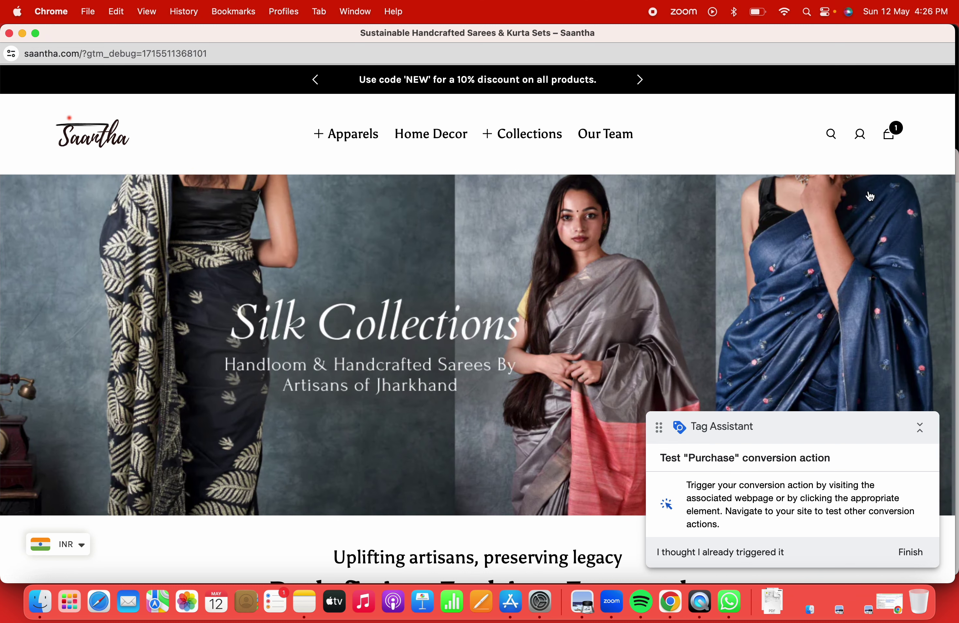
Step: Open the shopping cart in the connected store window and proceed to checkout with the dupatta stole
{"action": "left_click", "coordinate": [887, 144]}
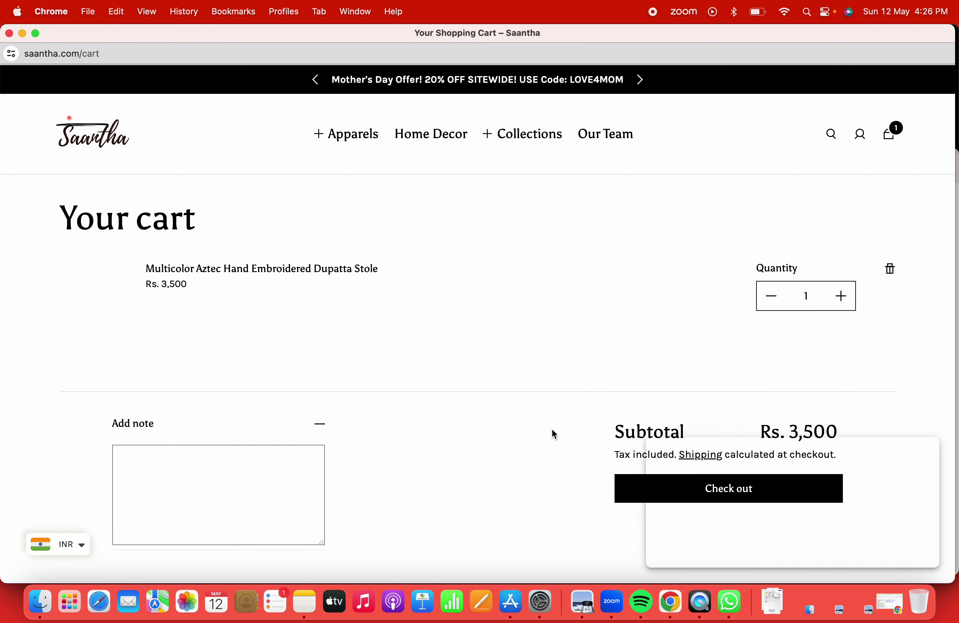
{"action": "scroll", "coordinate": [551, 429], "scroll_direction": "down", "scroll_amount": 8}
{"action": "left_click", "coordinate": [666, 184]}
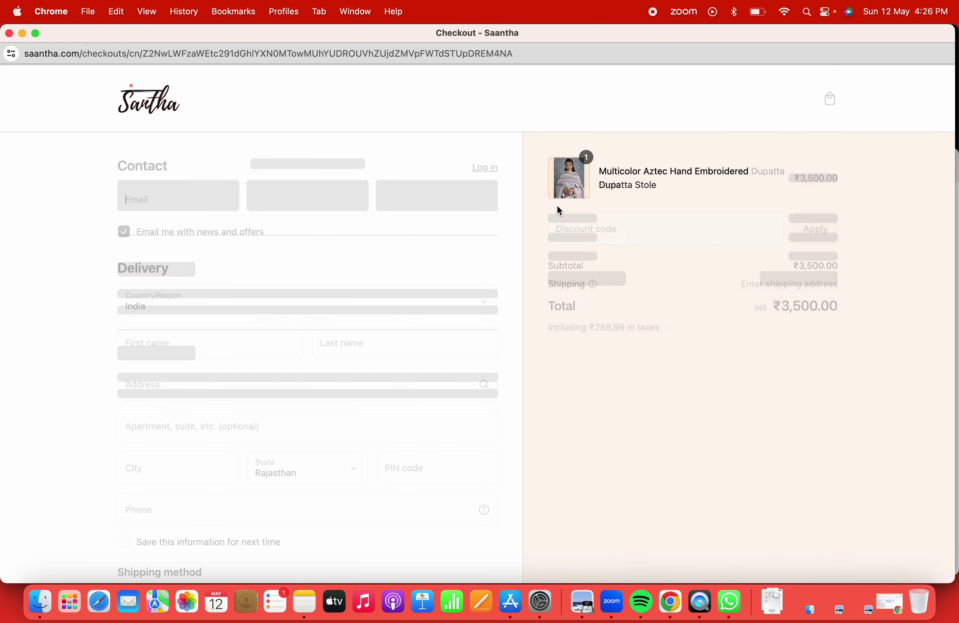